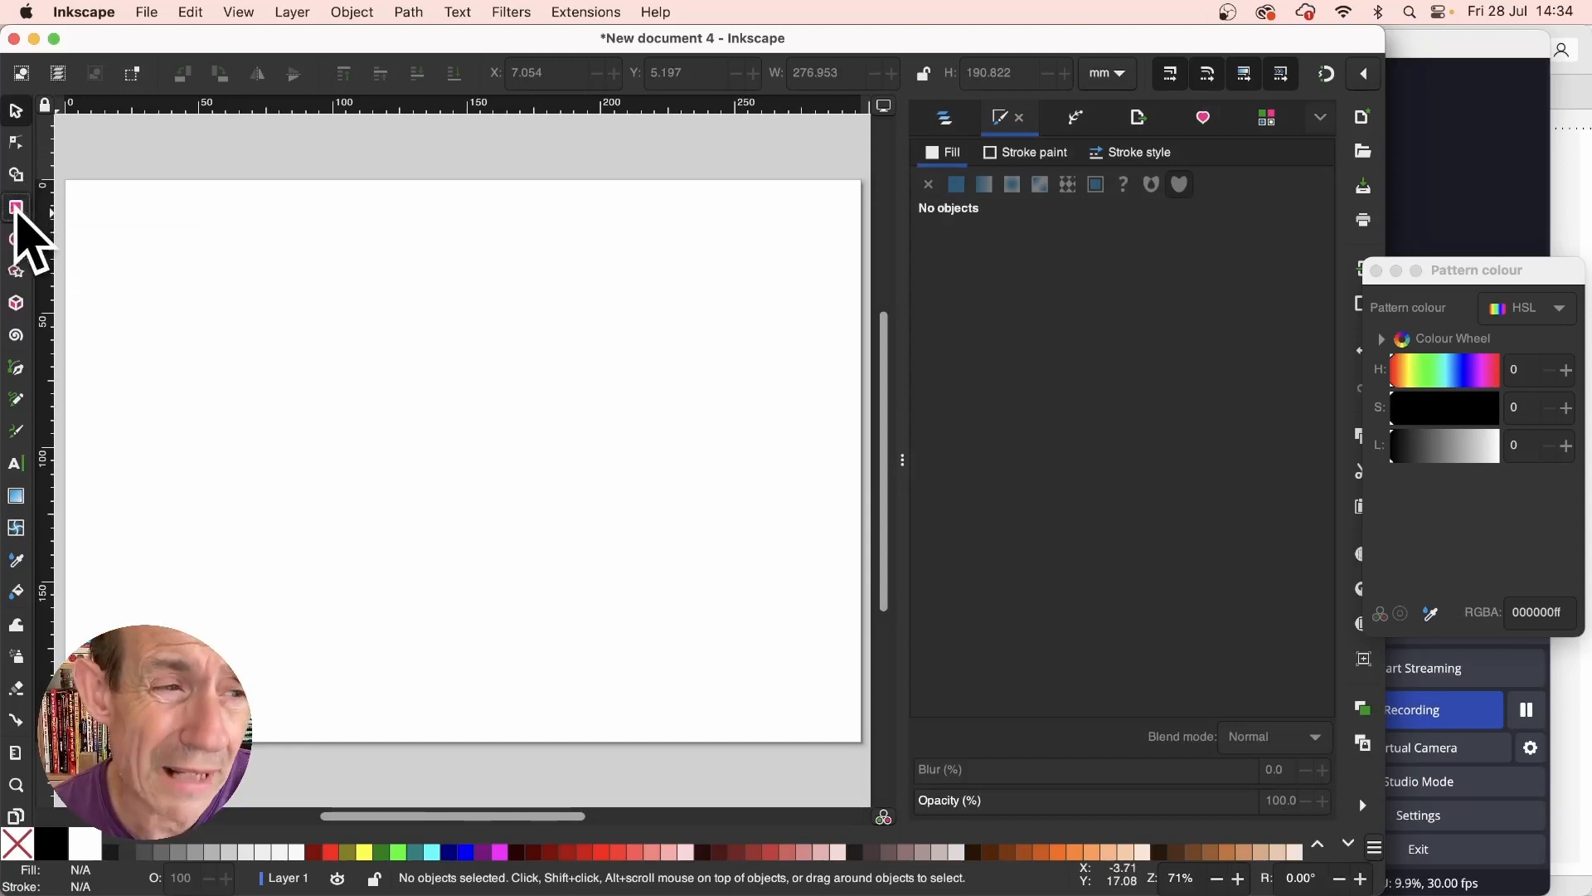
# - Draw a rectangle about 280 by 195 mm over the page and fill it with the Chequerboard pattern
pyautogui.click(16, 208)
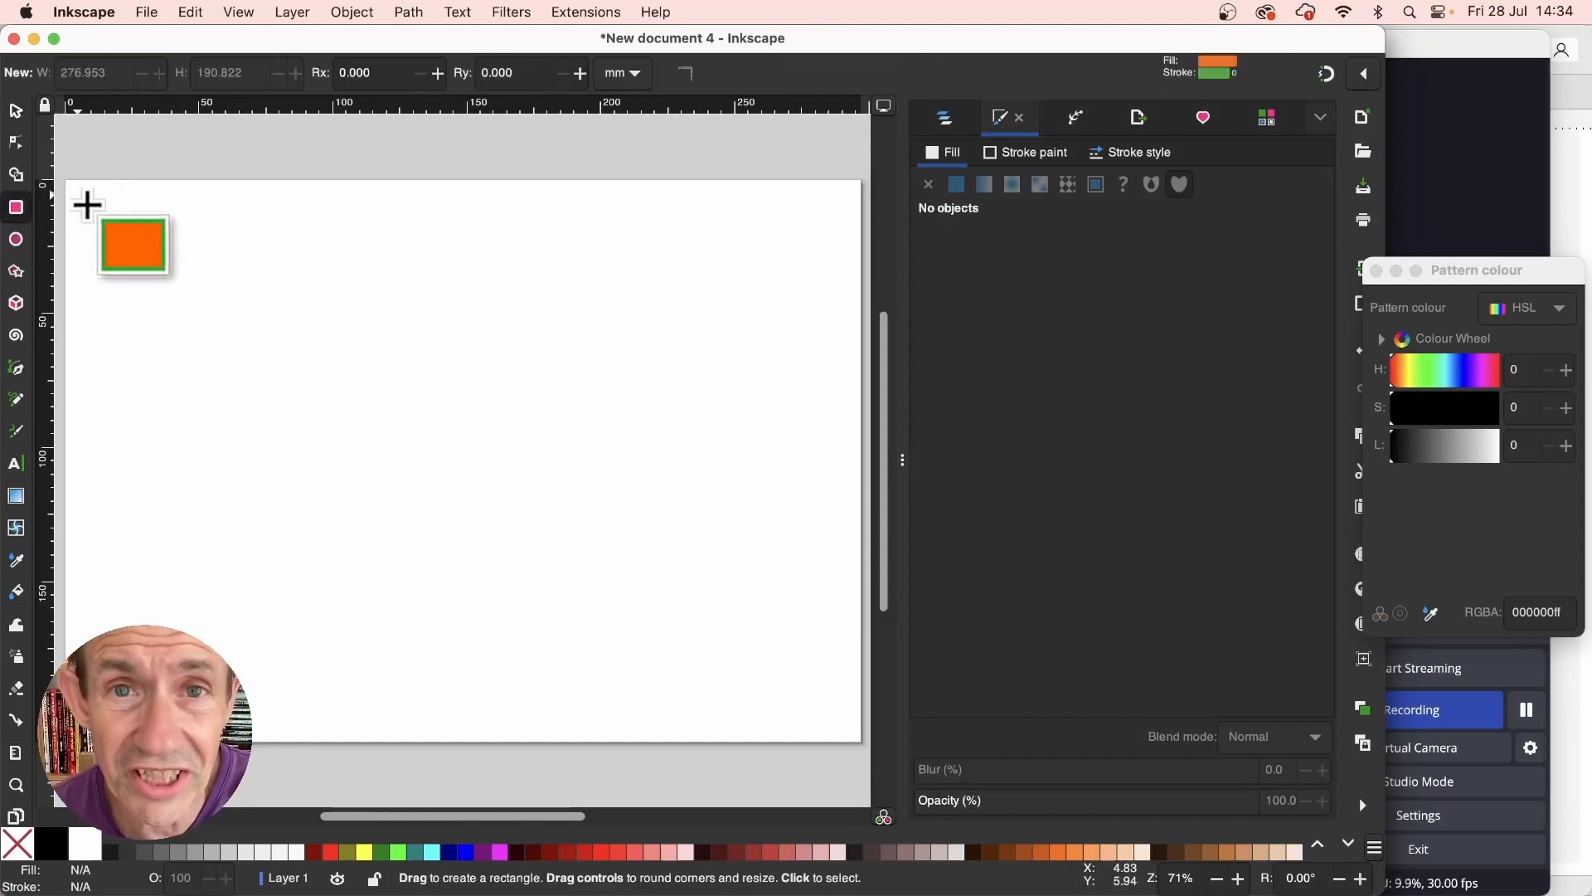
pyautogui.moveTo(87, 204); pyautogui.dragTo(837, 721)
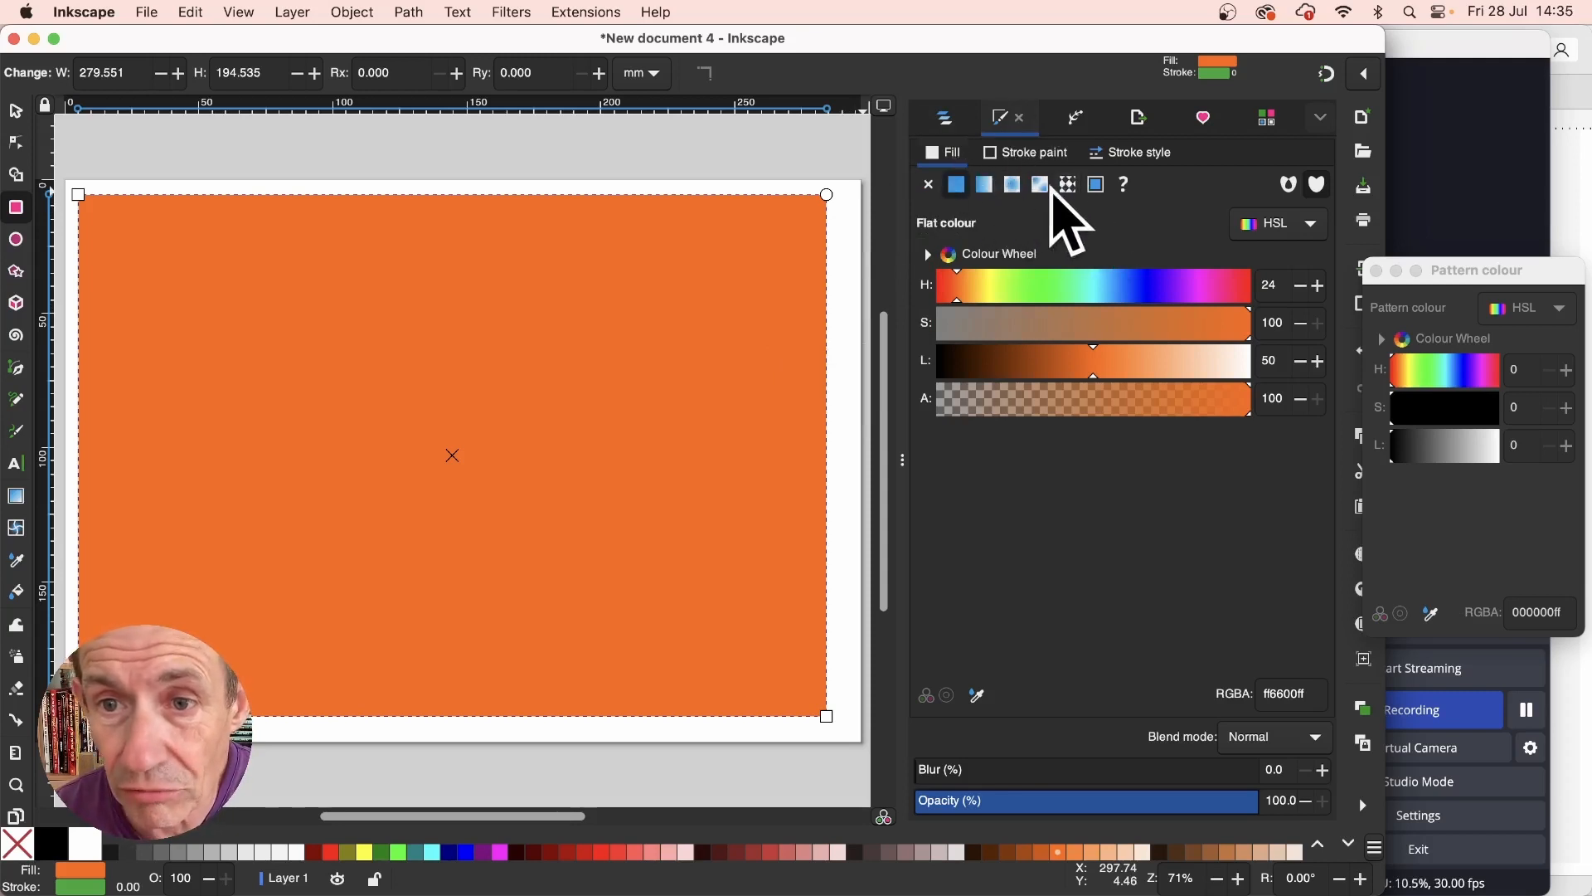
pyautogui.click(1069, 185)
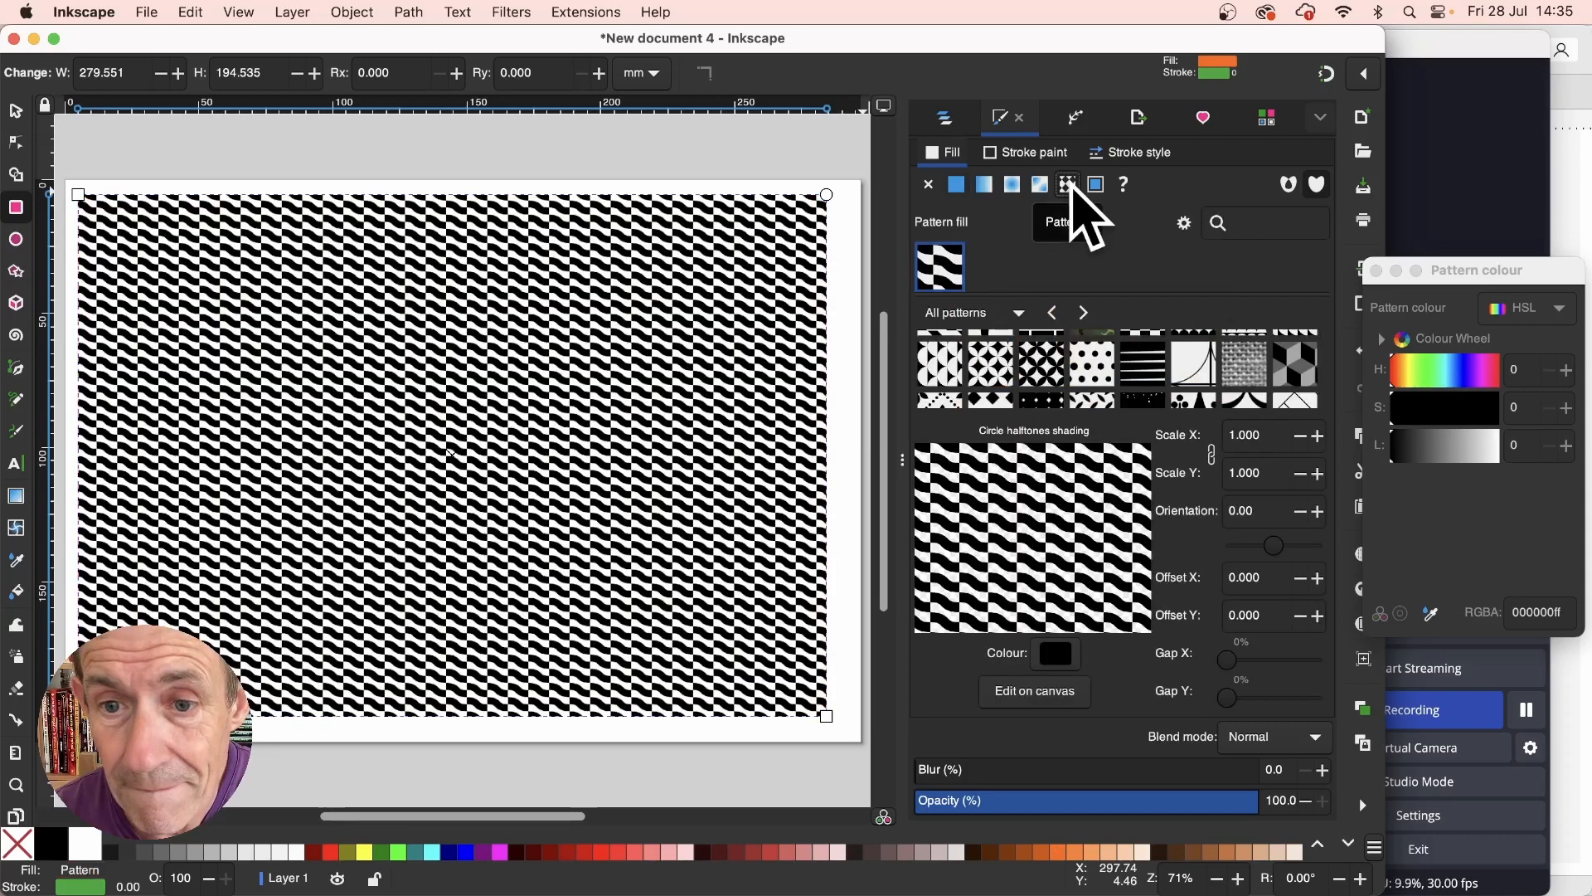
pyautogui.scroll(-1, 1328, 337)
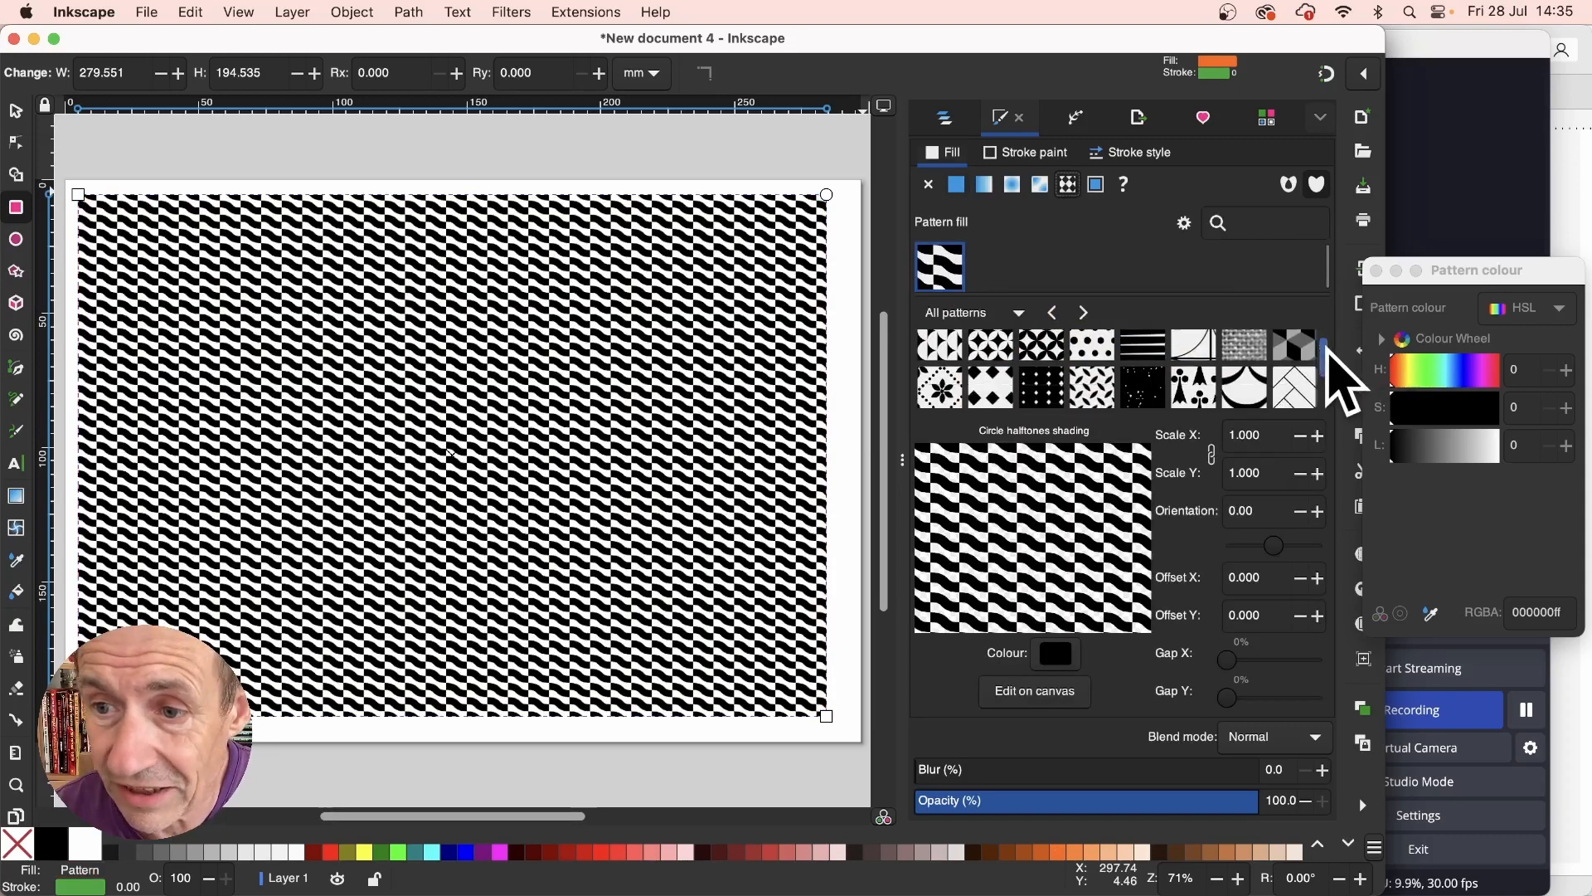
pyautogui.scroll(-5, 1339, 364)
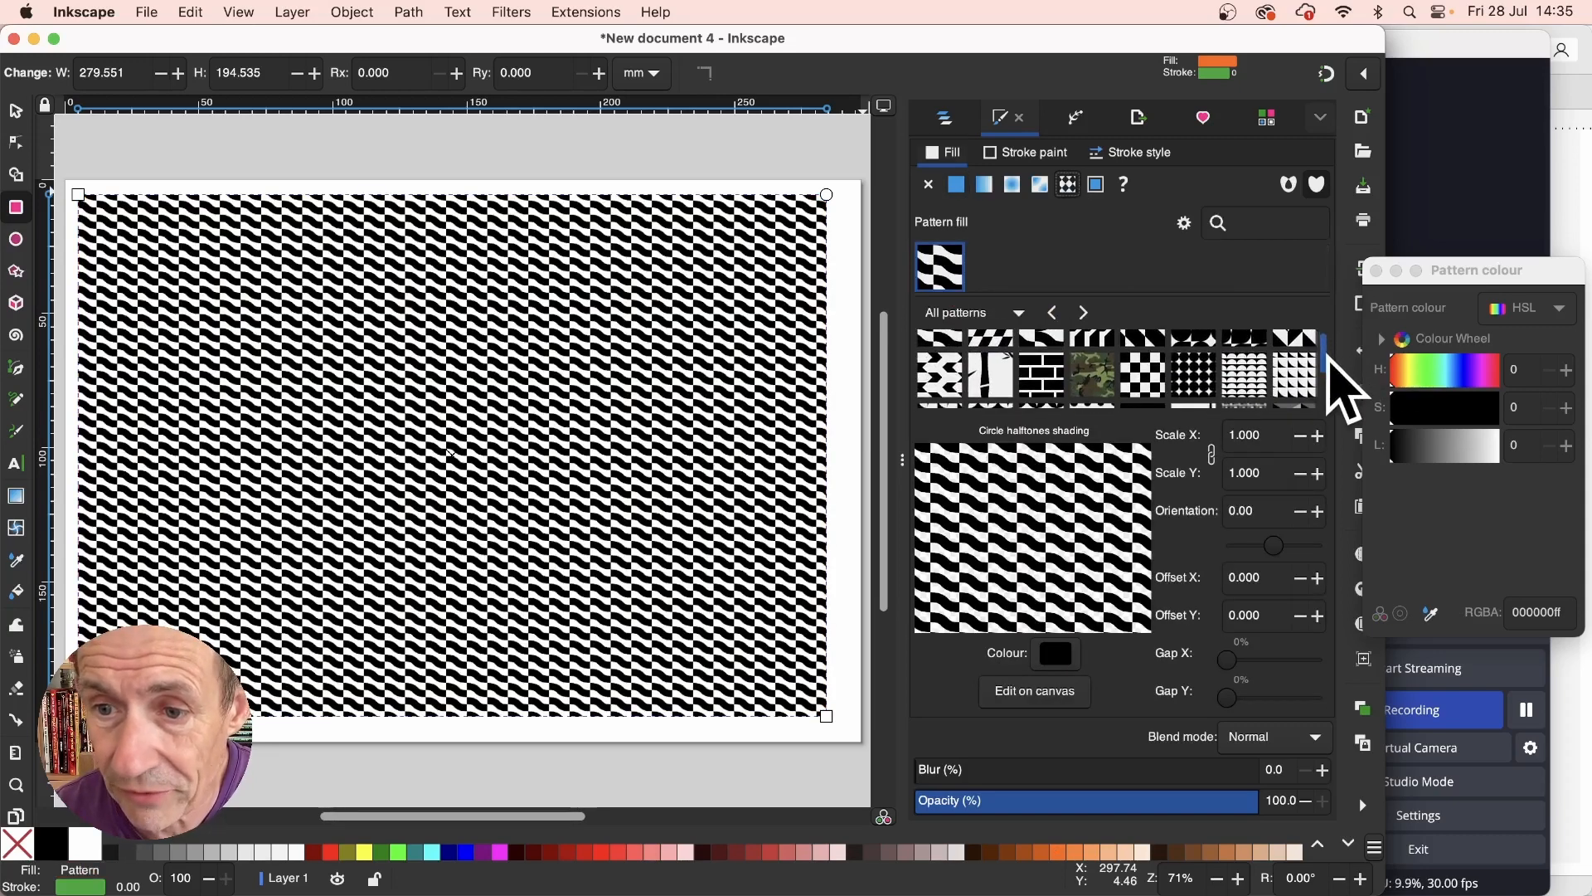
pyautogui.click(1152, 373)
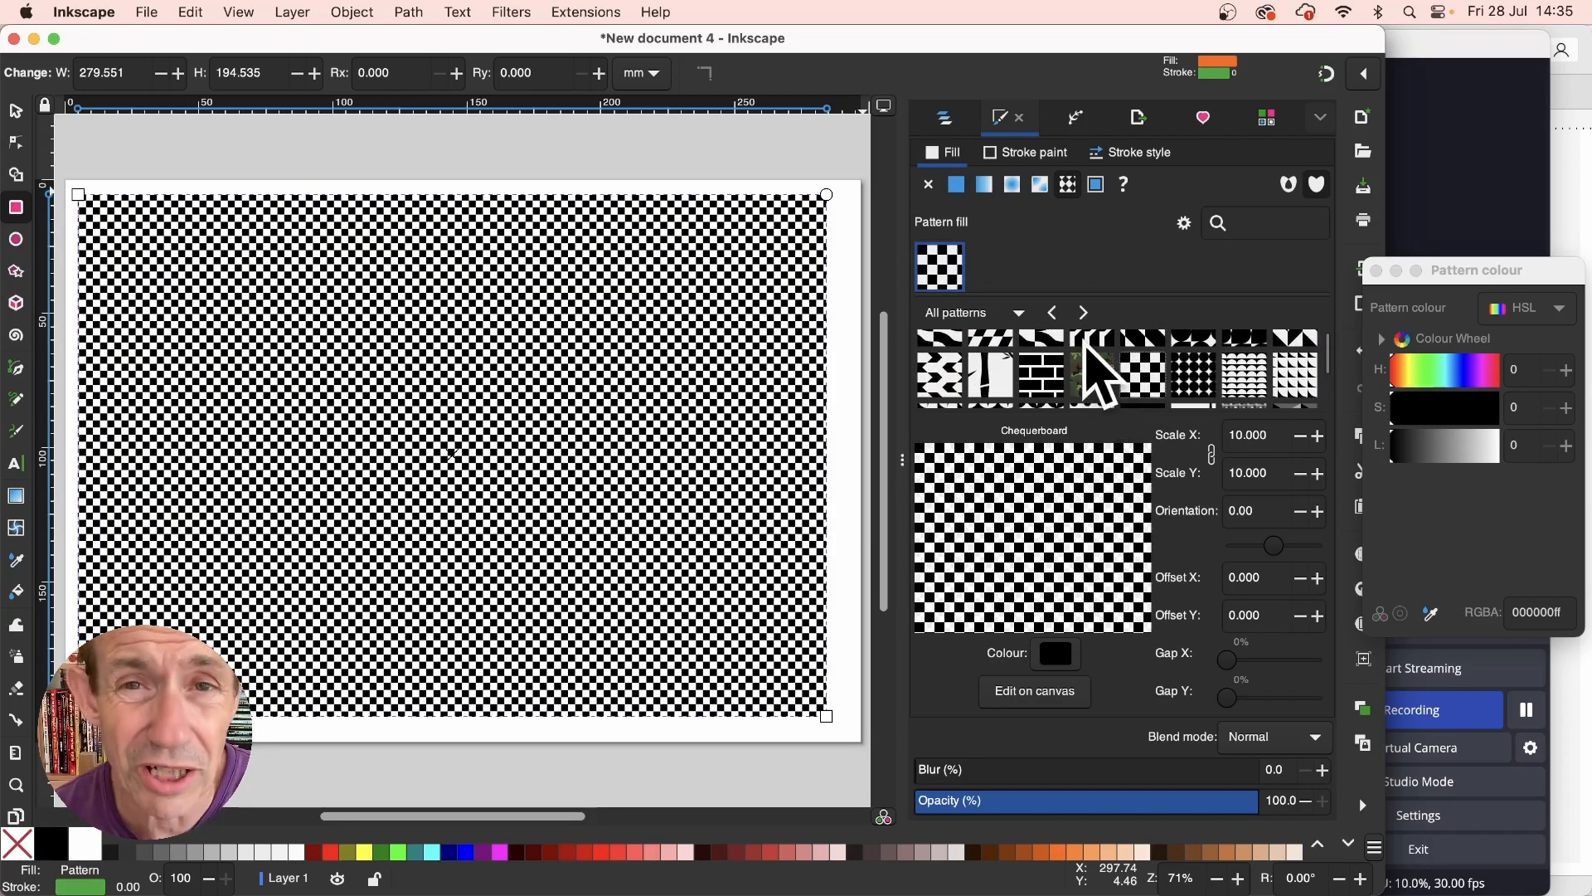
# - Set the chequerboard pattern's X and Y scale to 40 and its orientation to 45 degrees
pyautogui.press('Tab')
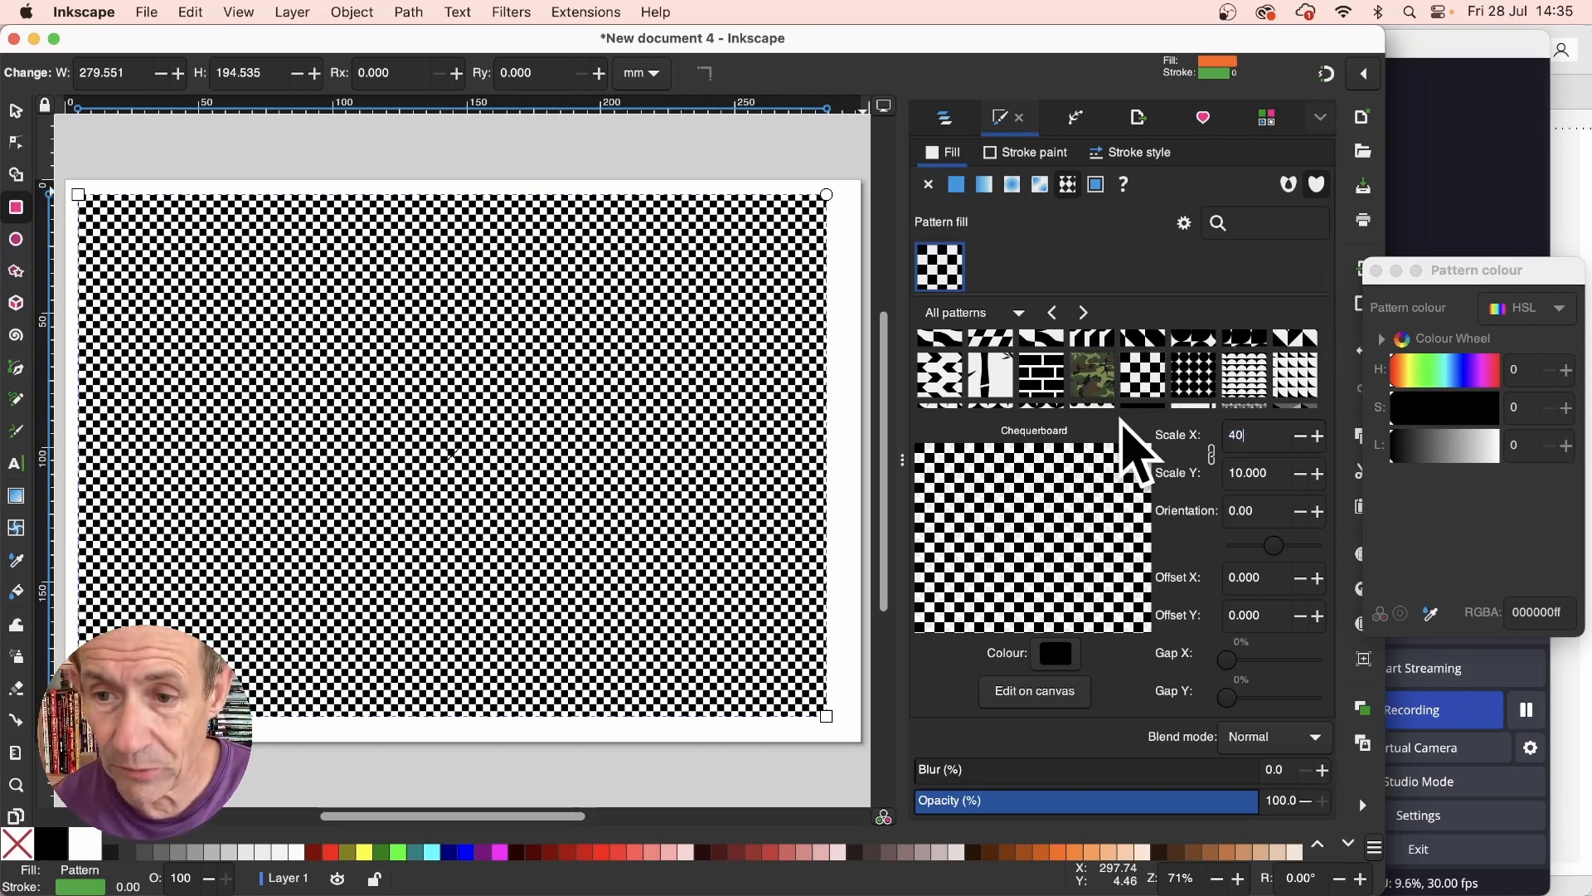
pyautogui.press('Tab')
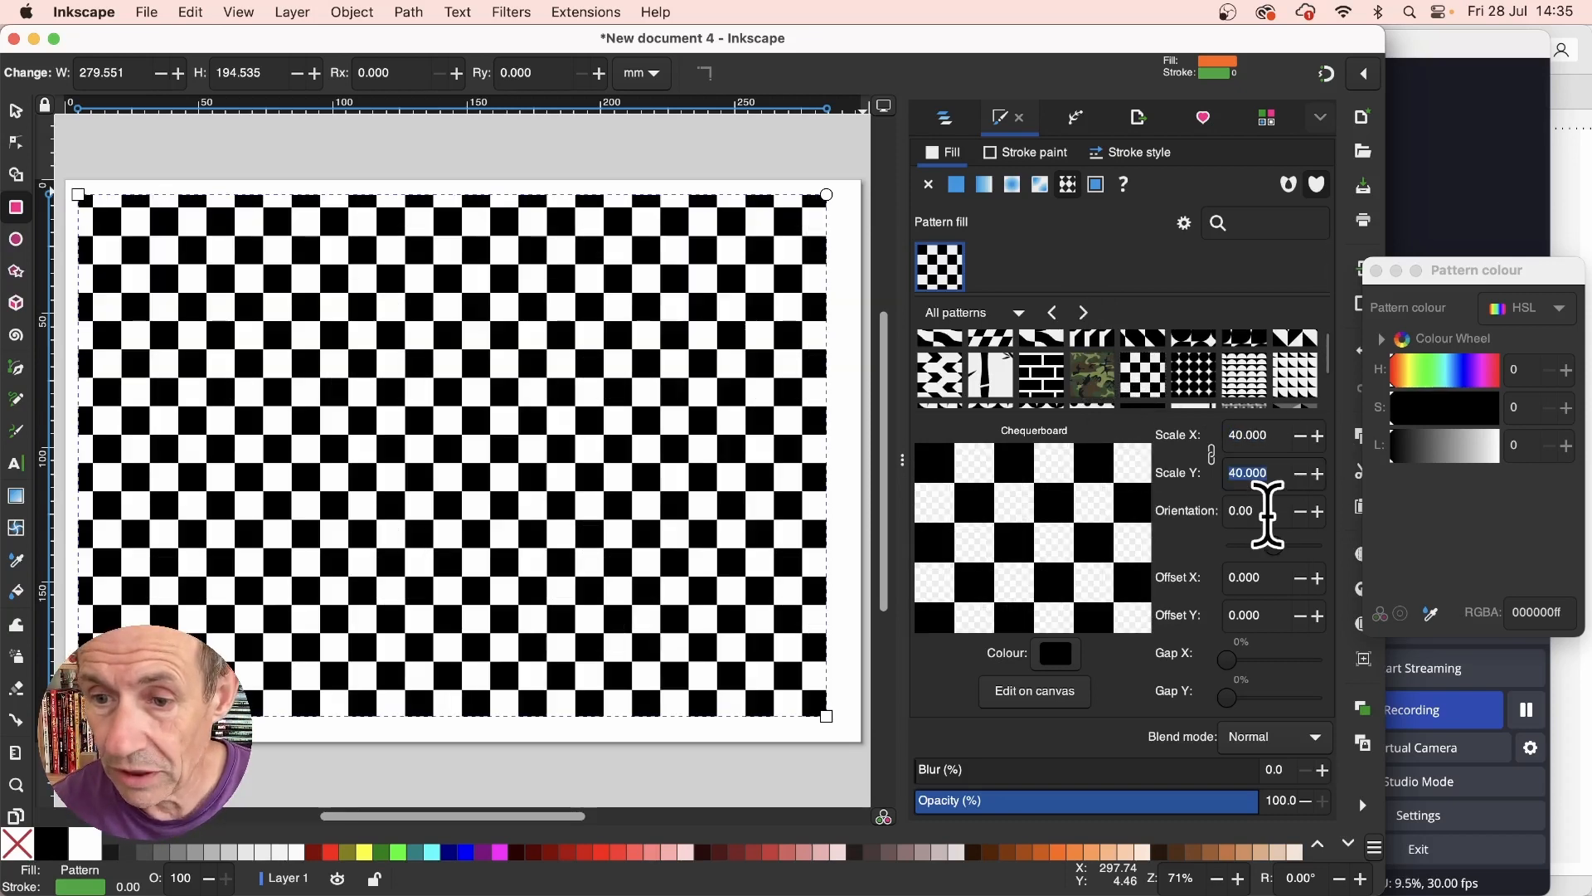
pyautogui.press('Tab')
pyautogui.write('45')
pyautogui.press('Return')
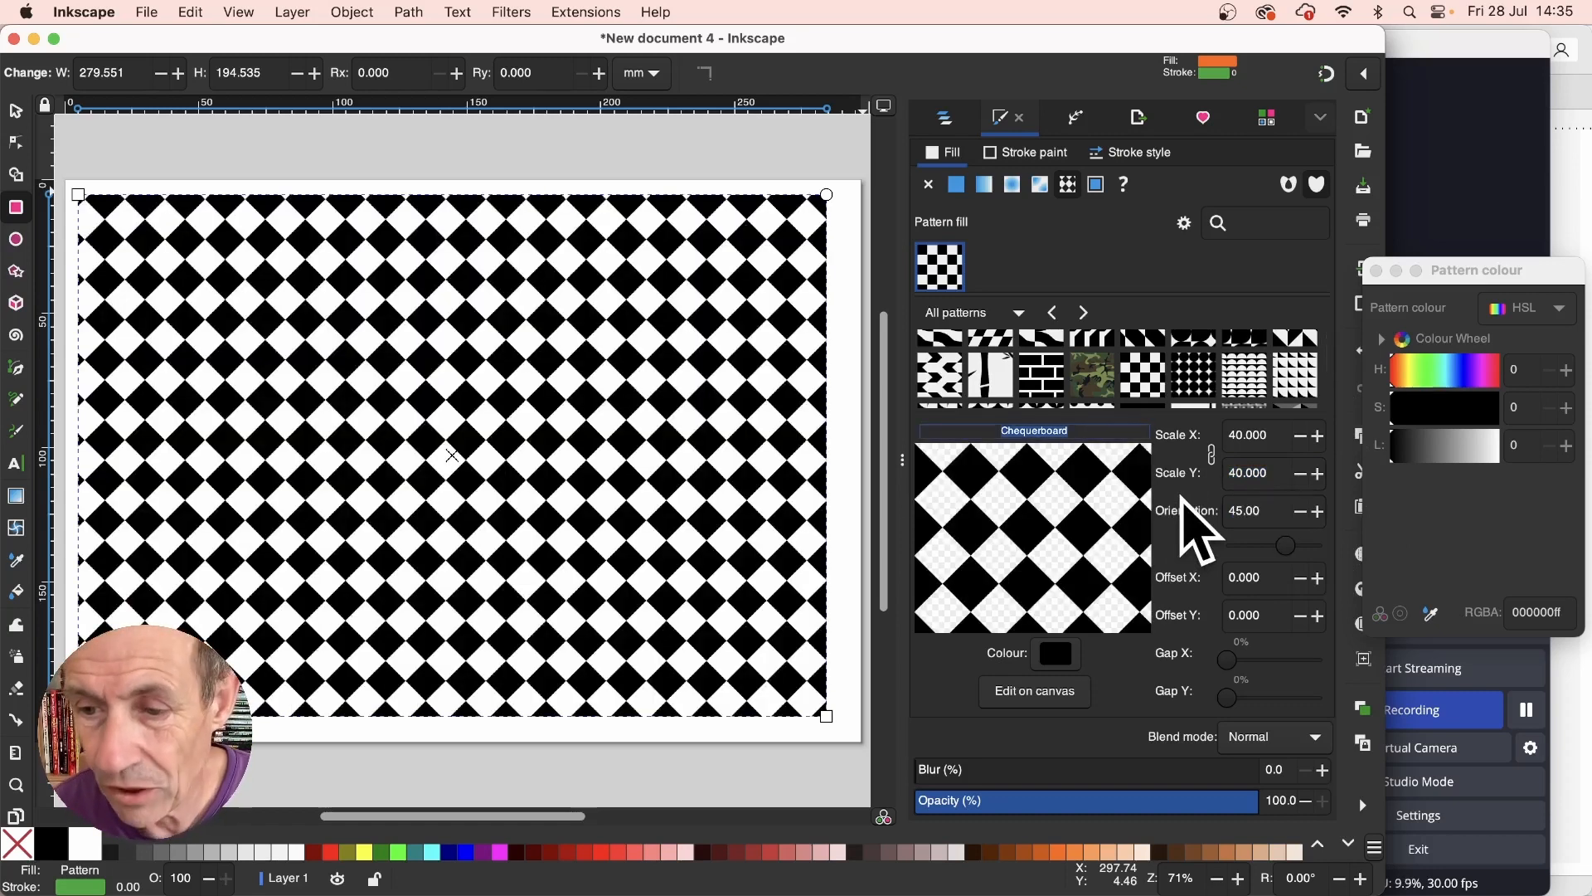
# - Set the pattern's X offset to 10 and try a 100% X gap before returning it to 0%
pyautogui.click(1317, 577)
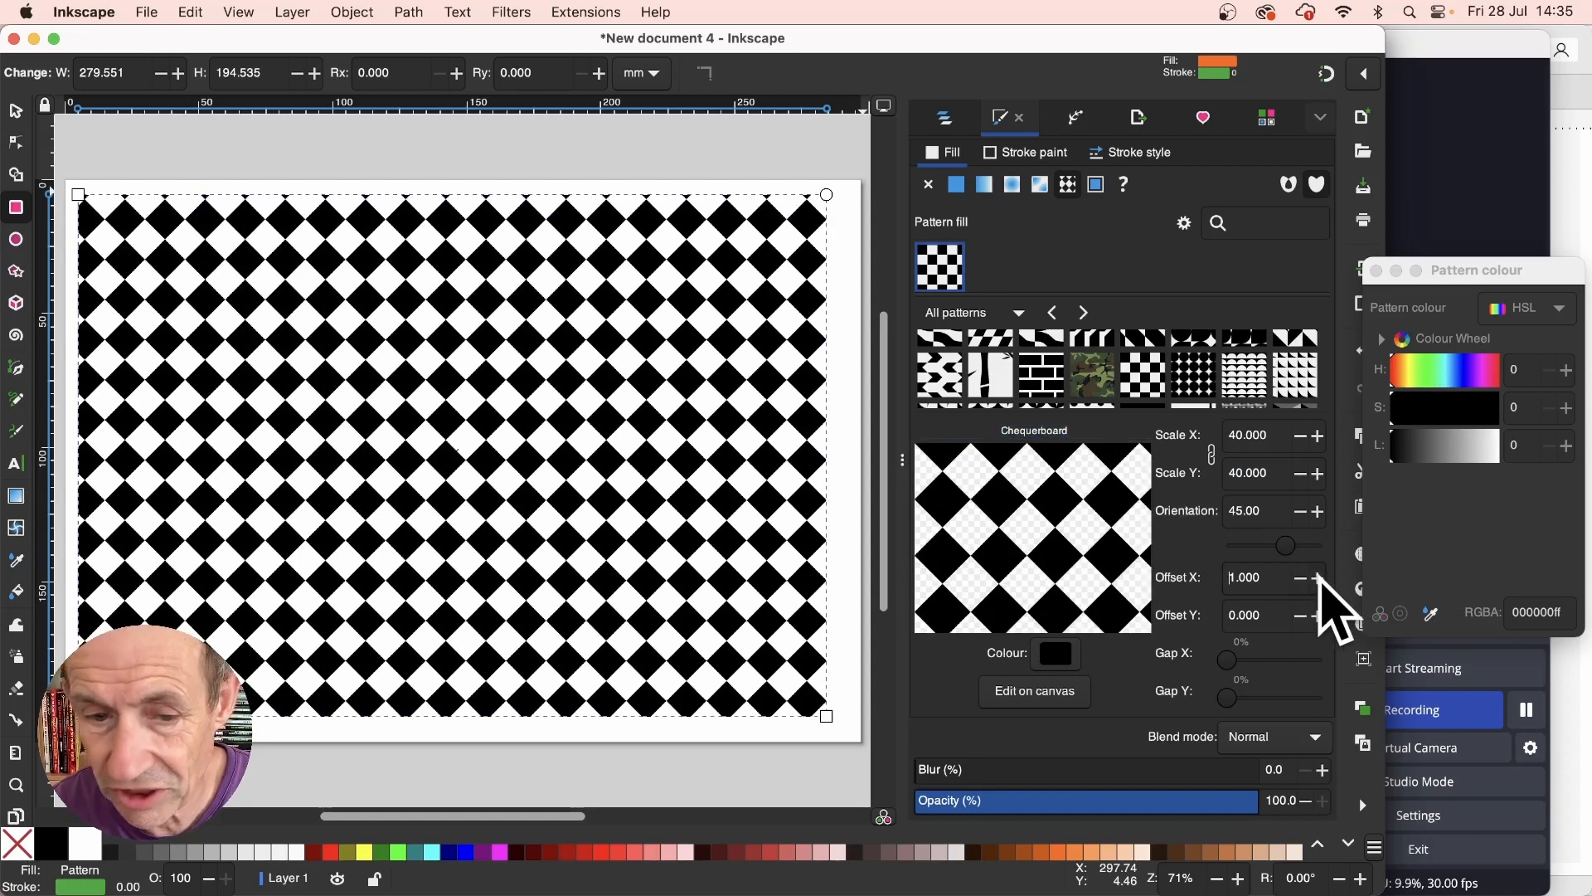
pyautogui.click(1317, 577)
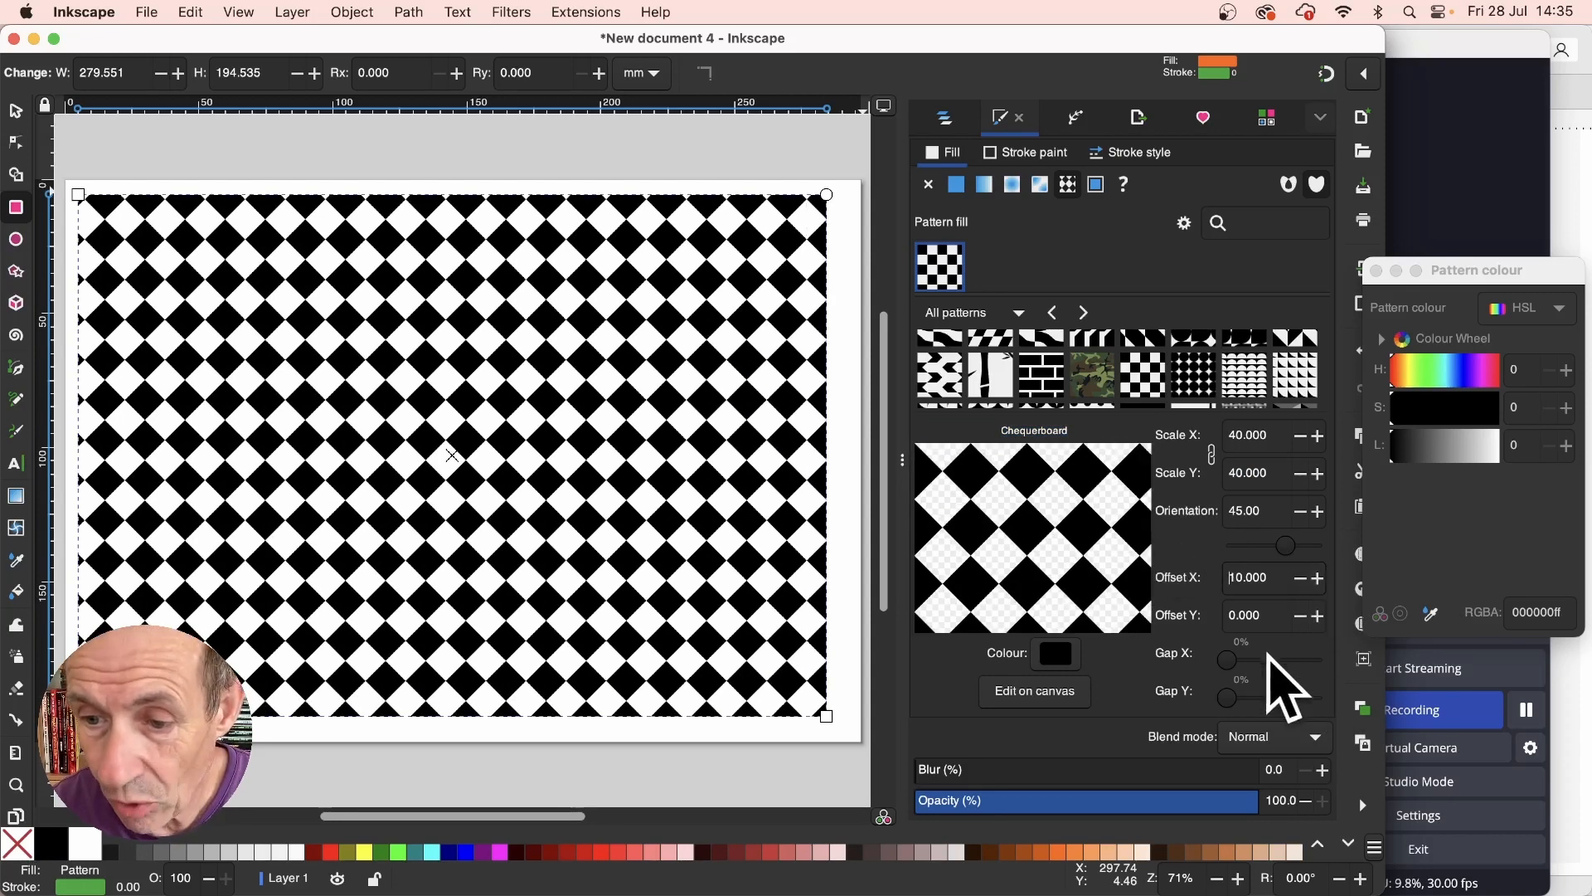
pyautogui.moveTo(1233, 666); pyautogui.dragTo(1246, 670)
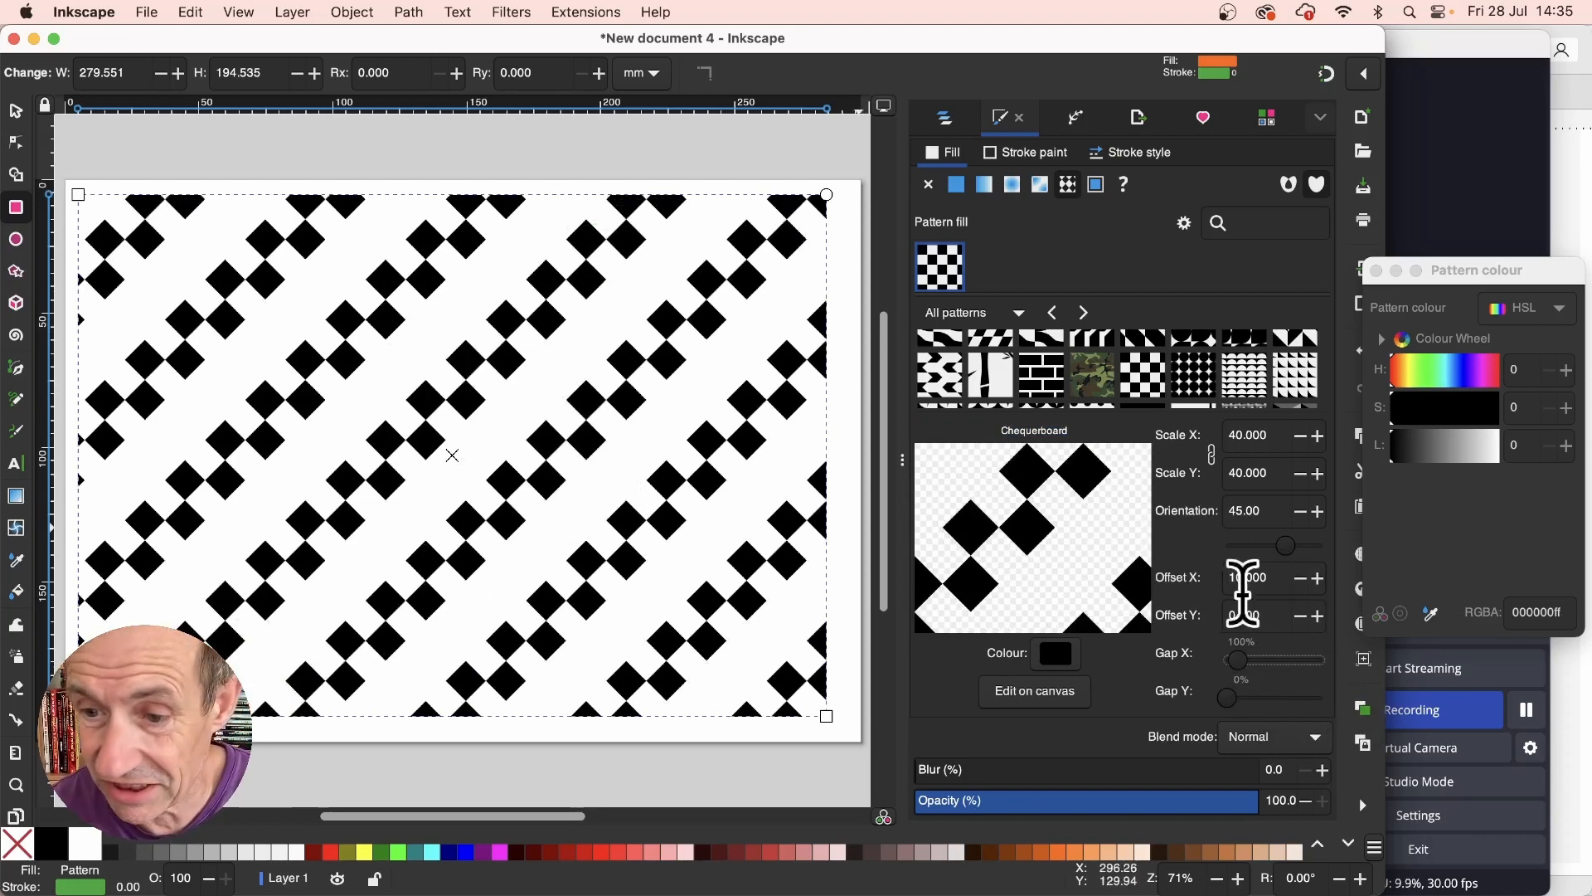
pyautogui.moveTo(1237, 661); pyautogui.dragTo(1216, 699)
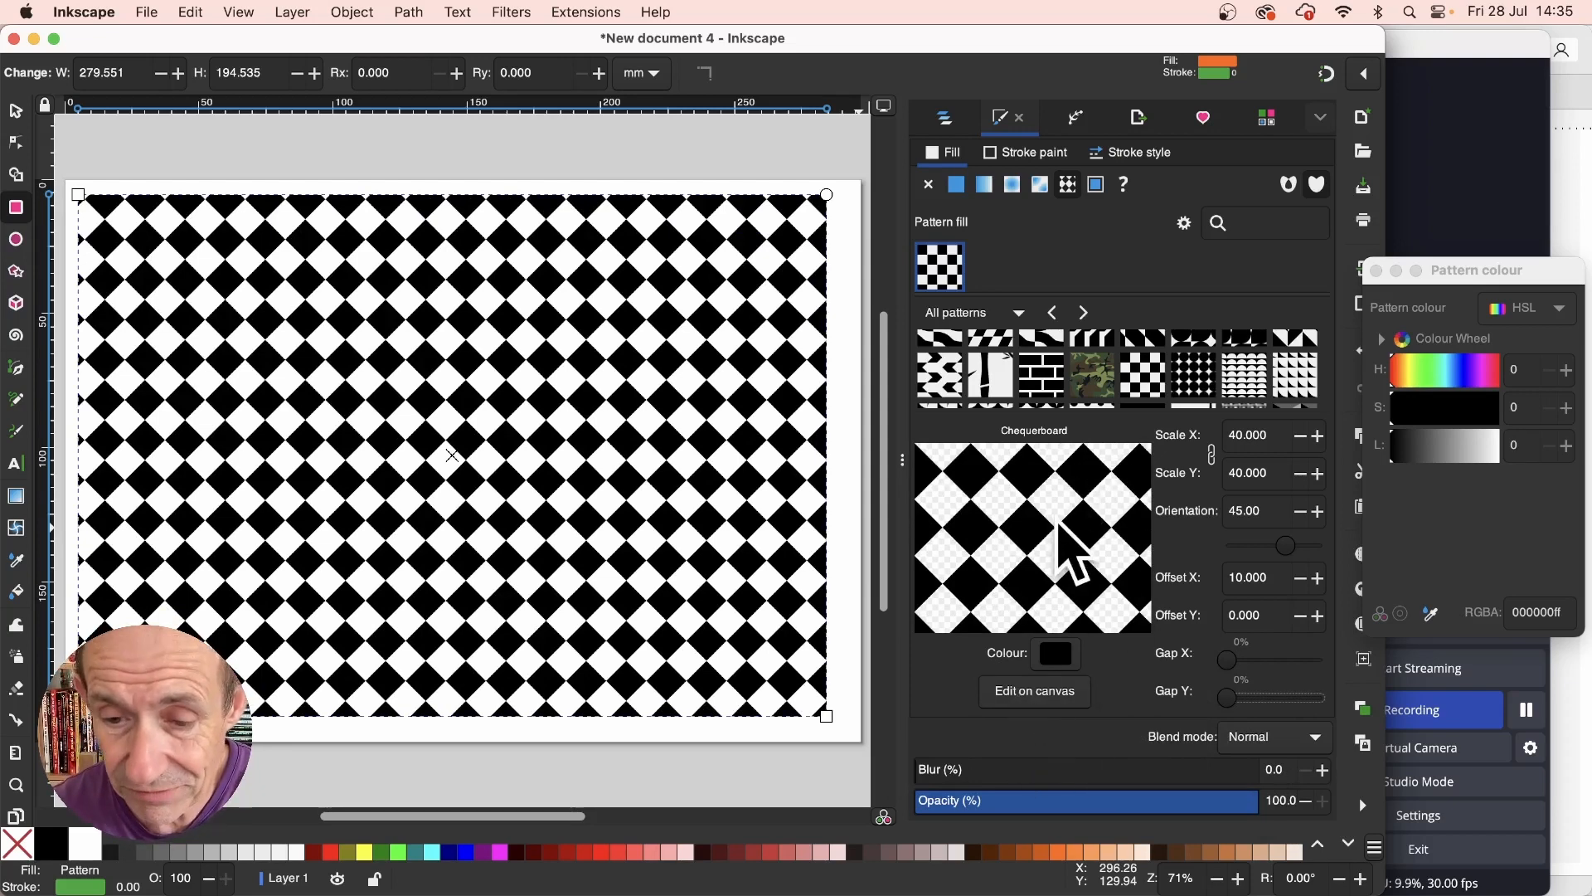
# - Edit the pattern on the canvas, rotating it to about 41 degrees, moving its origin up and enlarging it to about 118 by 79 scale
pyautogui.click(1047, 695)
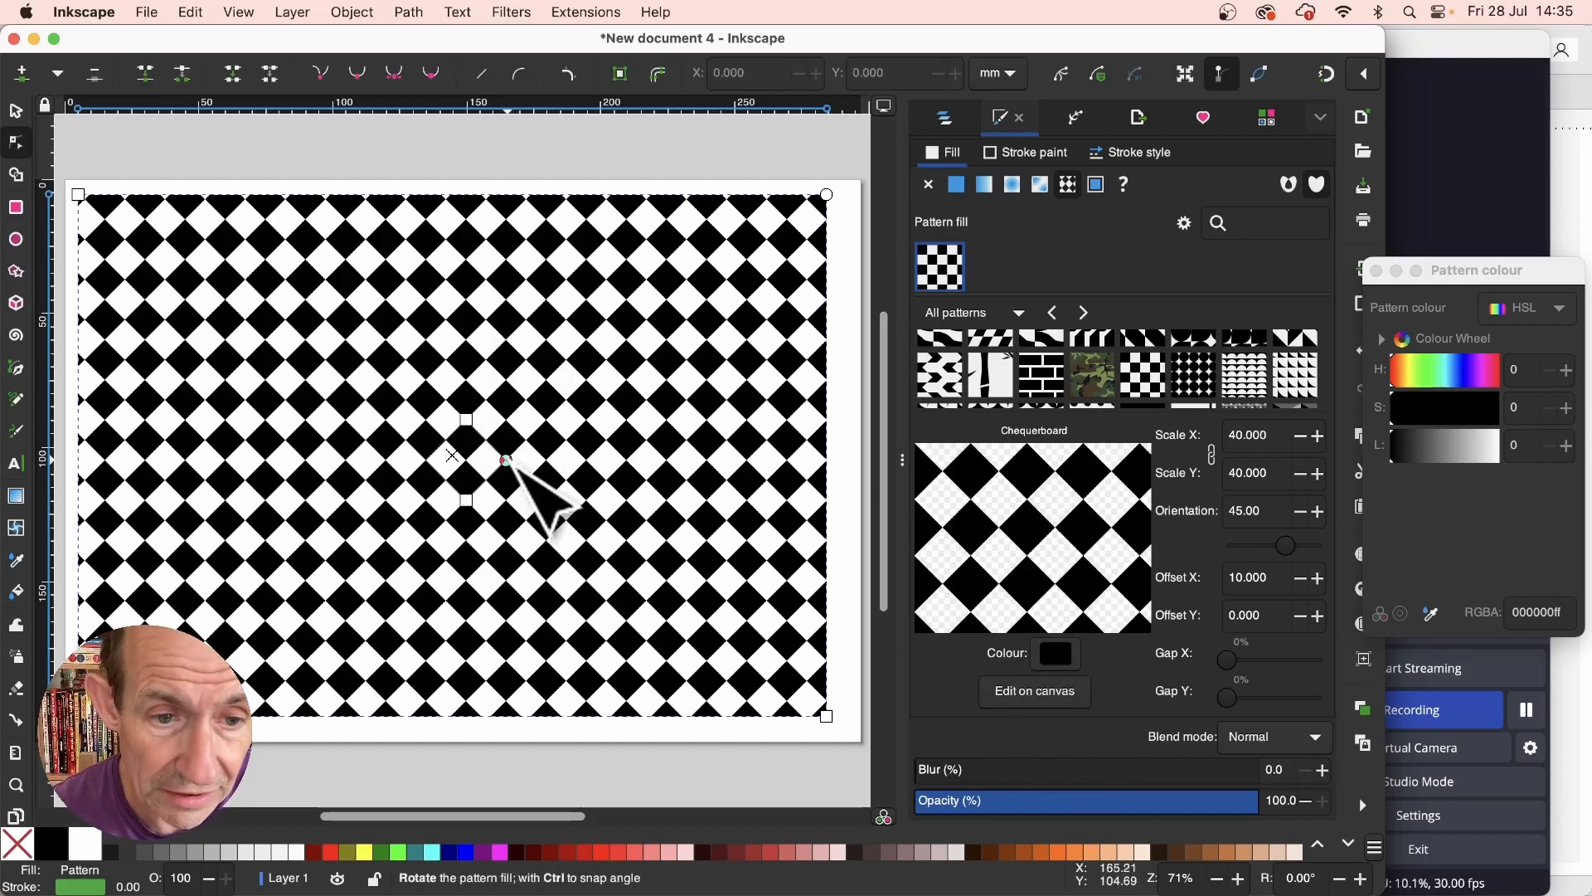
pyautogui.moveTo(506, 460); pyautogui.dragTo(550, 515)
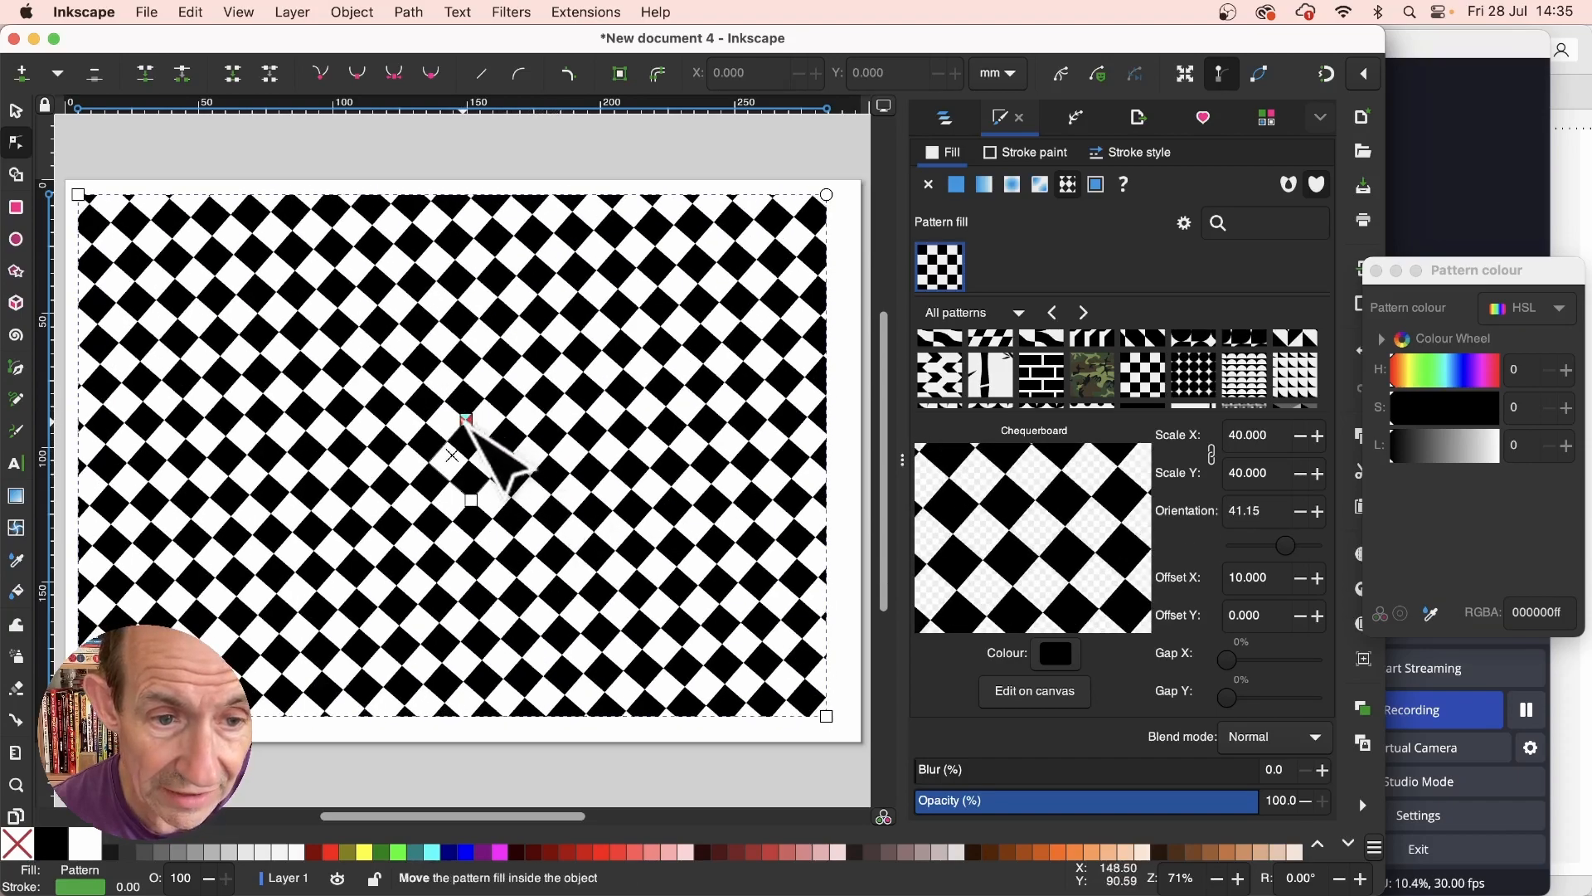
pyautogui.moveTo(466, 418); pyautogui.dragTo(550, 317)
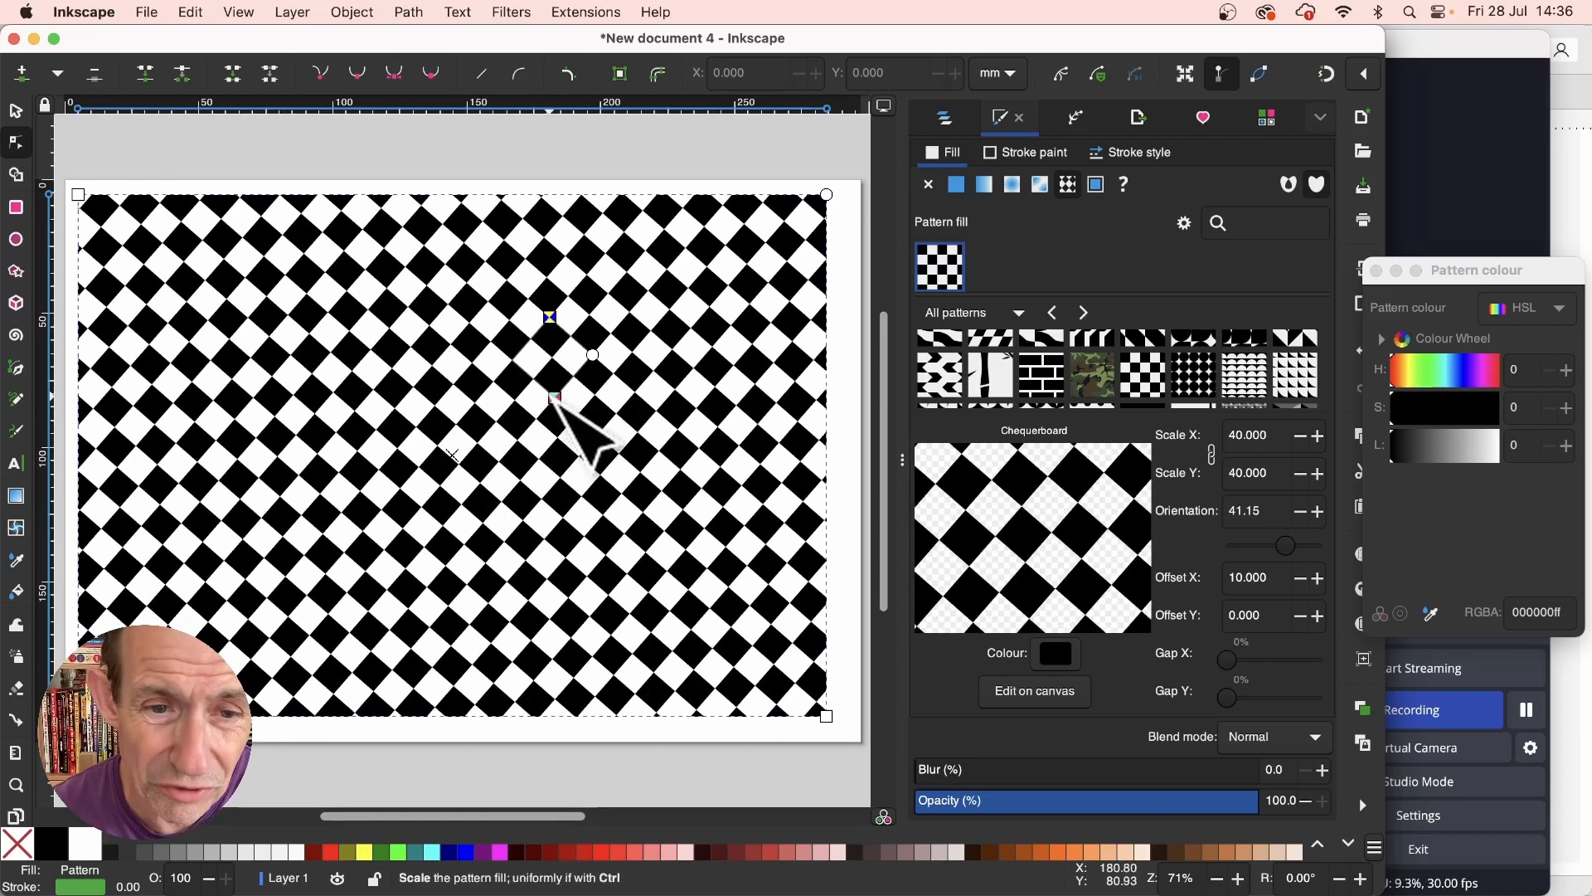
pyautogui.moveTo(555, 397); pyautogui.dragTo(603, 512)
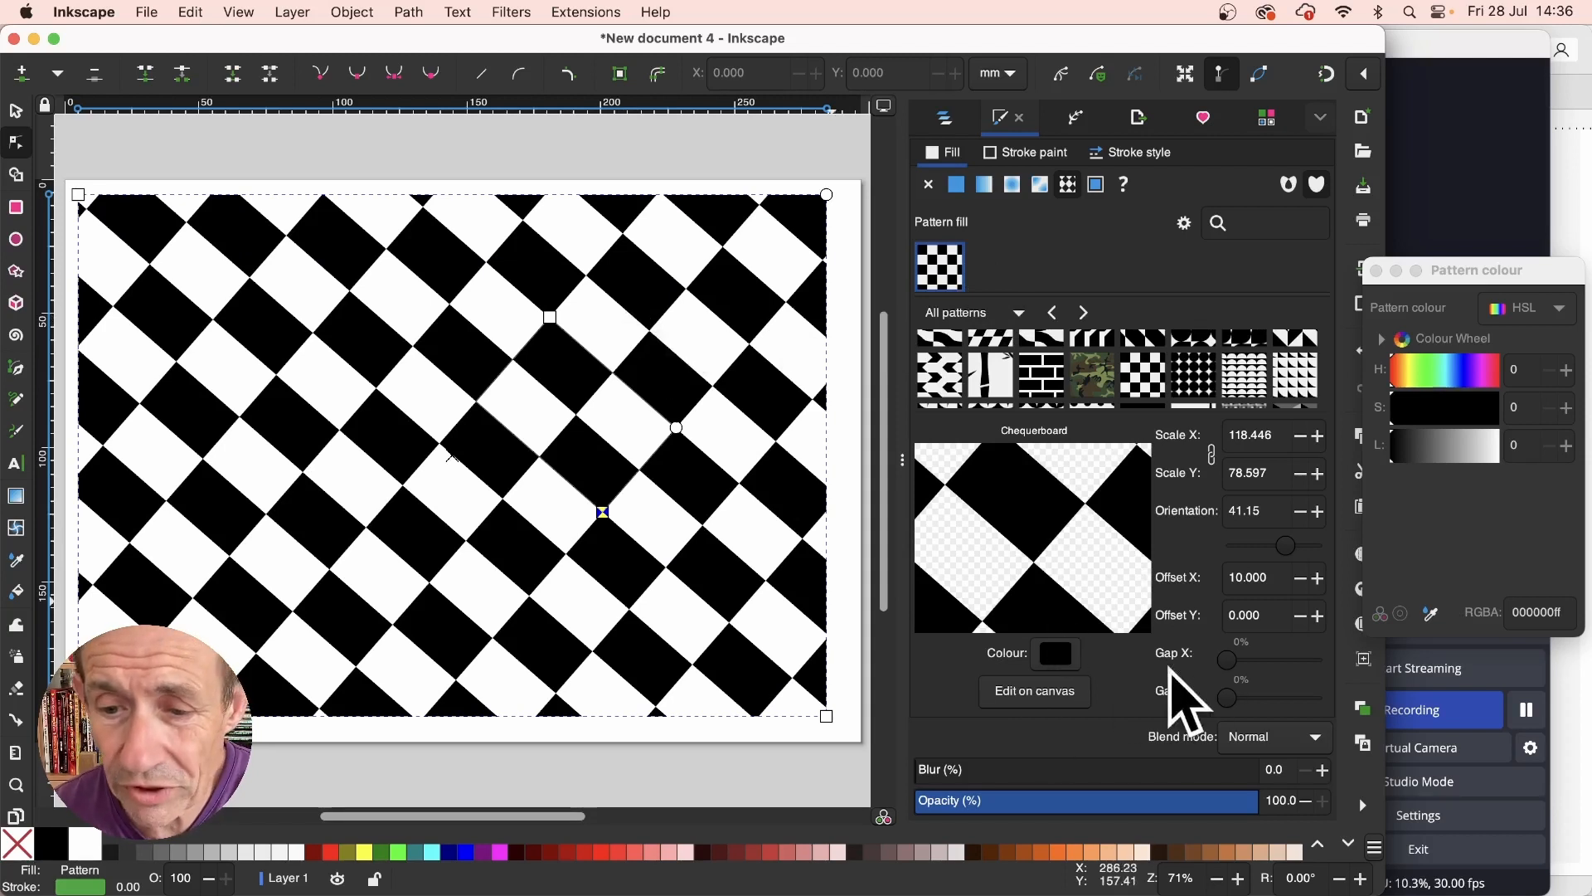
# - Recolour the chequerboard pattern a muted plum purple using the colour wheel
pyautogui.moveTo(1497, 271); pyautogui.dragTo(1136, 266)
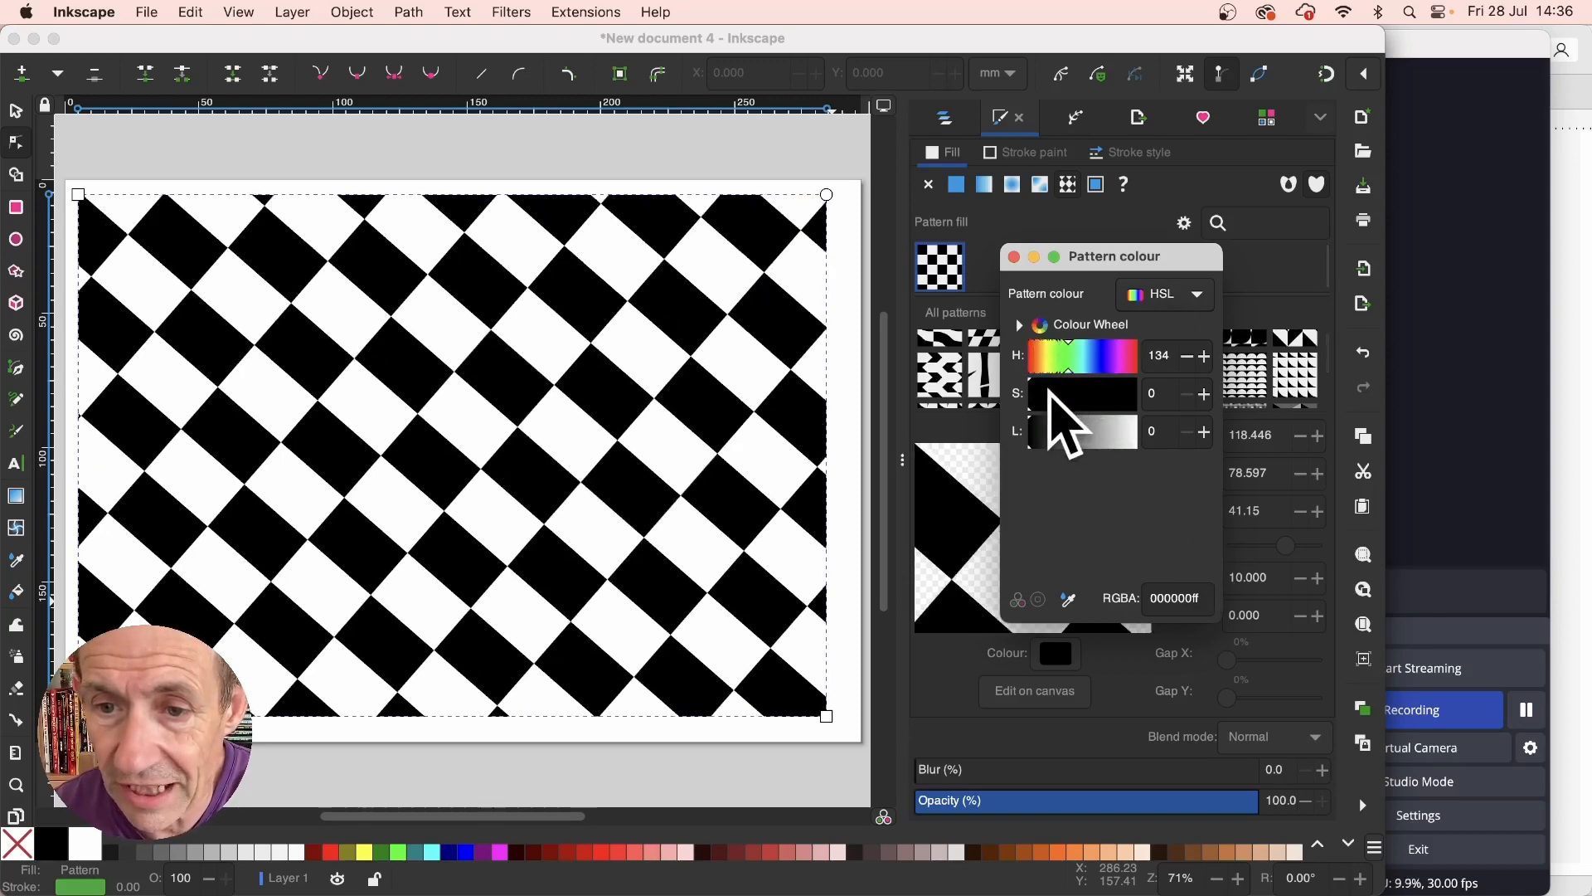
pyautogui.moveTo(1045, 390); pyautogui.dragTo(1085, 435)
pyautogui.click(1085, 439)
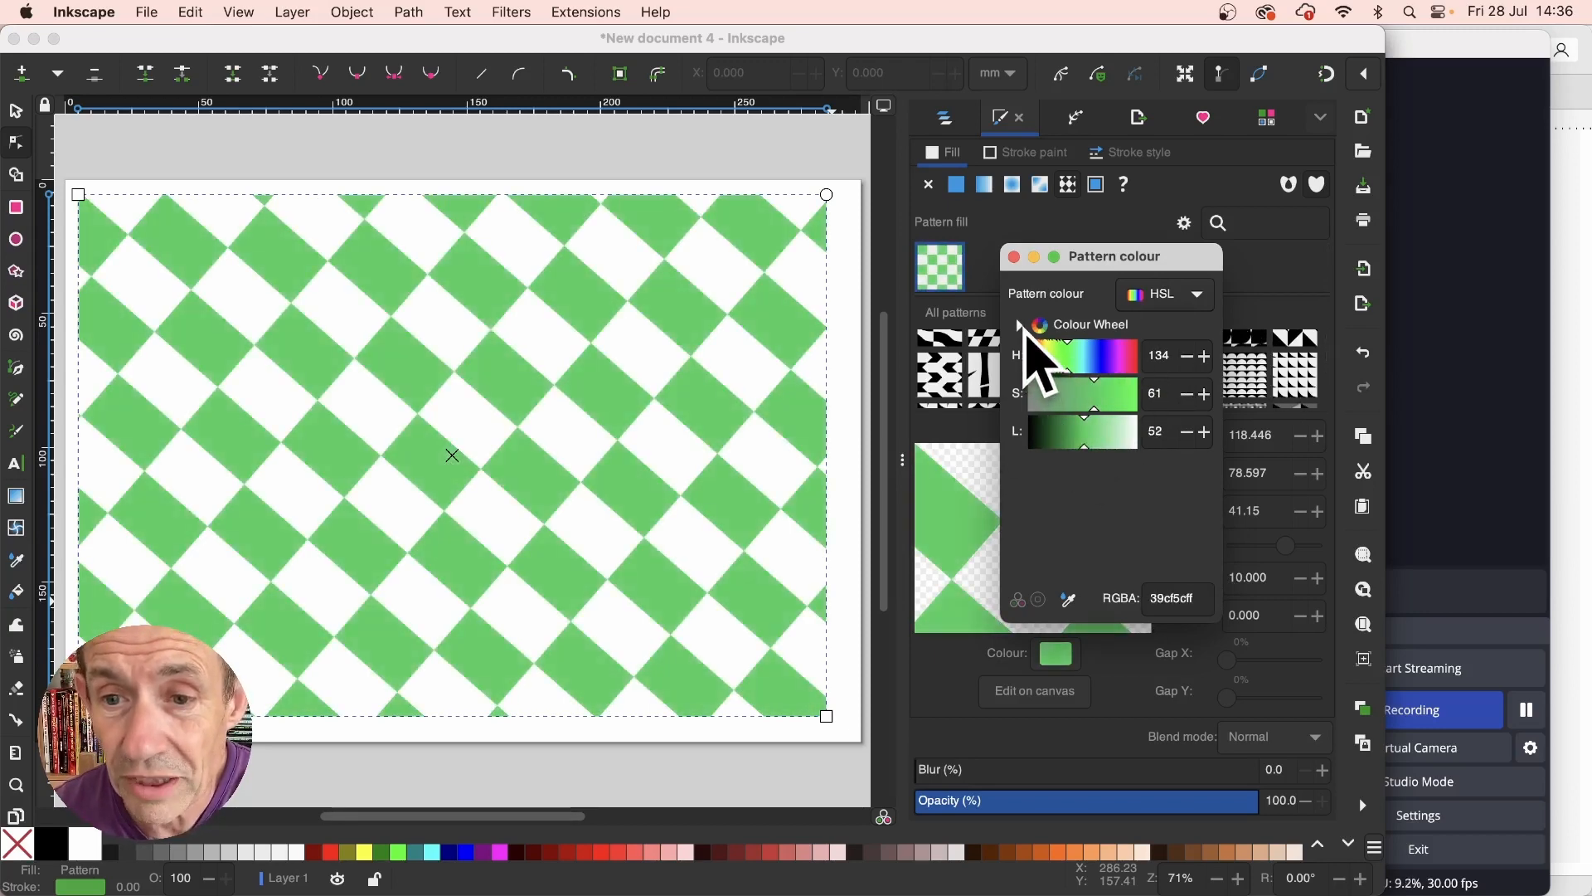
pyautogui.click(1023, 326)
pyautogui.click(1155, 372)
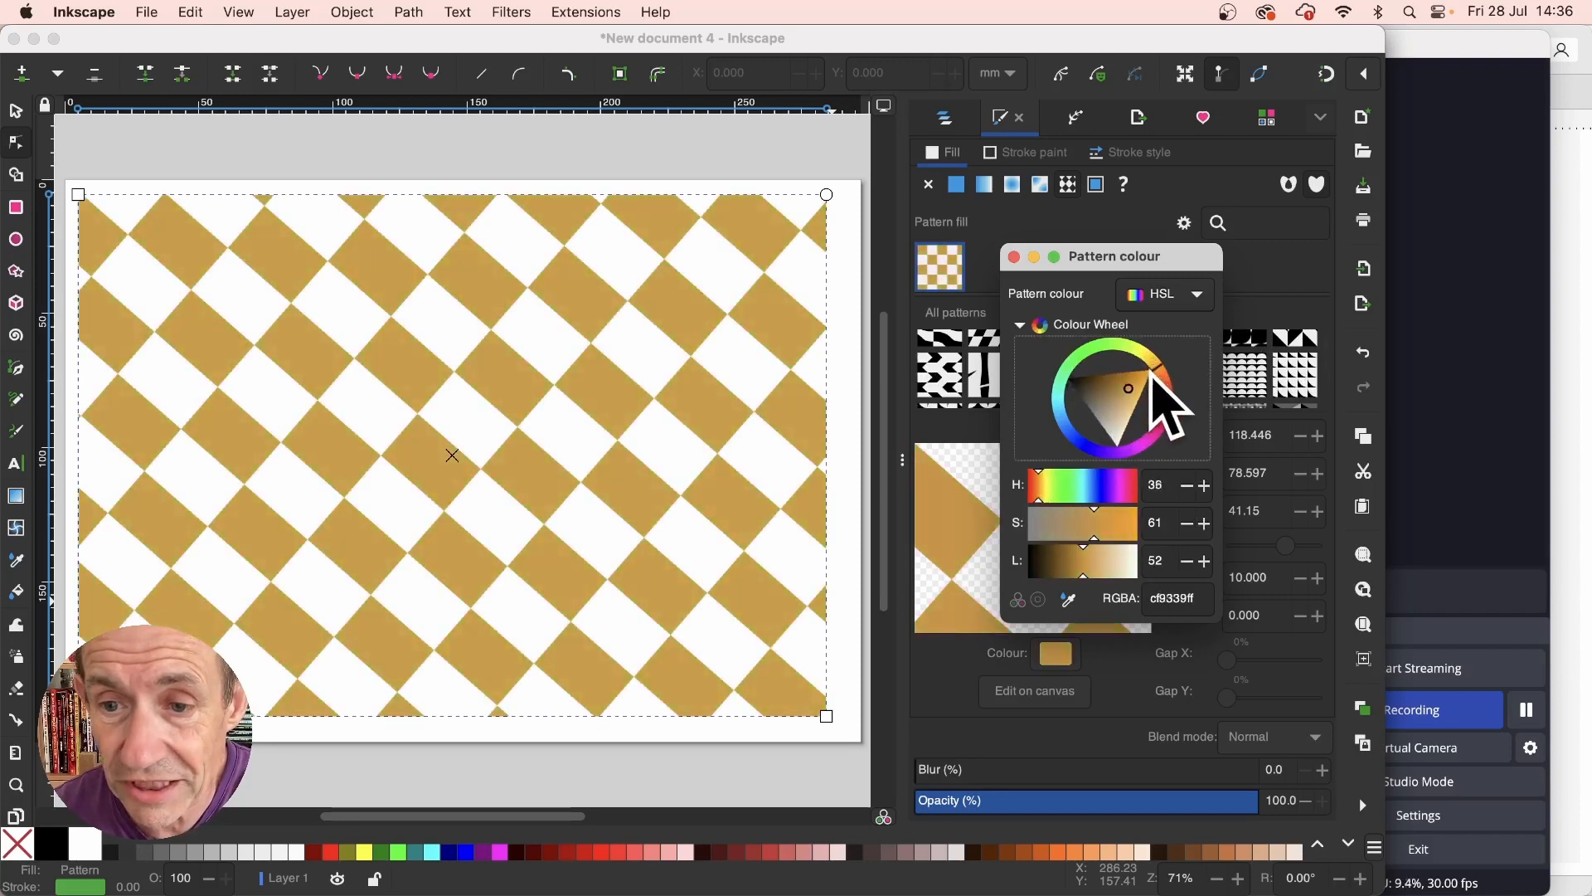
pyautogui.moveTo(1154, 380)
pyautogui.mouseDown()
pyautogui.moveTo(1178, 420)
pyautogui.moveTo(1108, 390)
pyautogui.mouseUp()
pyautogui.click(1109, 405)
pyautogui.click(1014, 257)
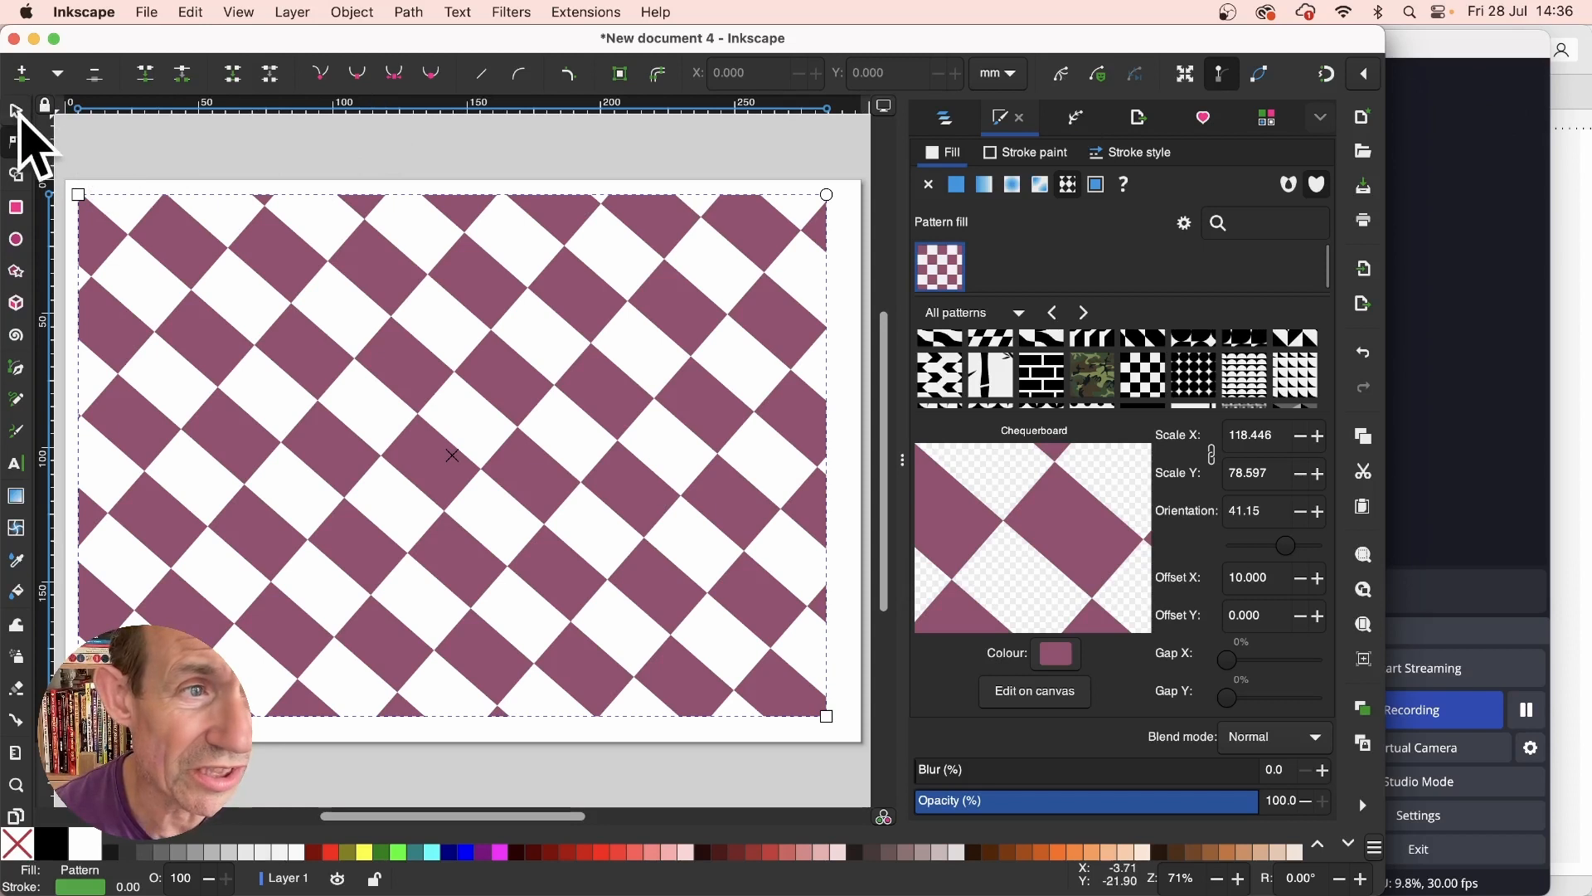
# - Copy the patterned rectangle and switch to Photoshop
pyautogui.click(17, 112)
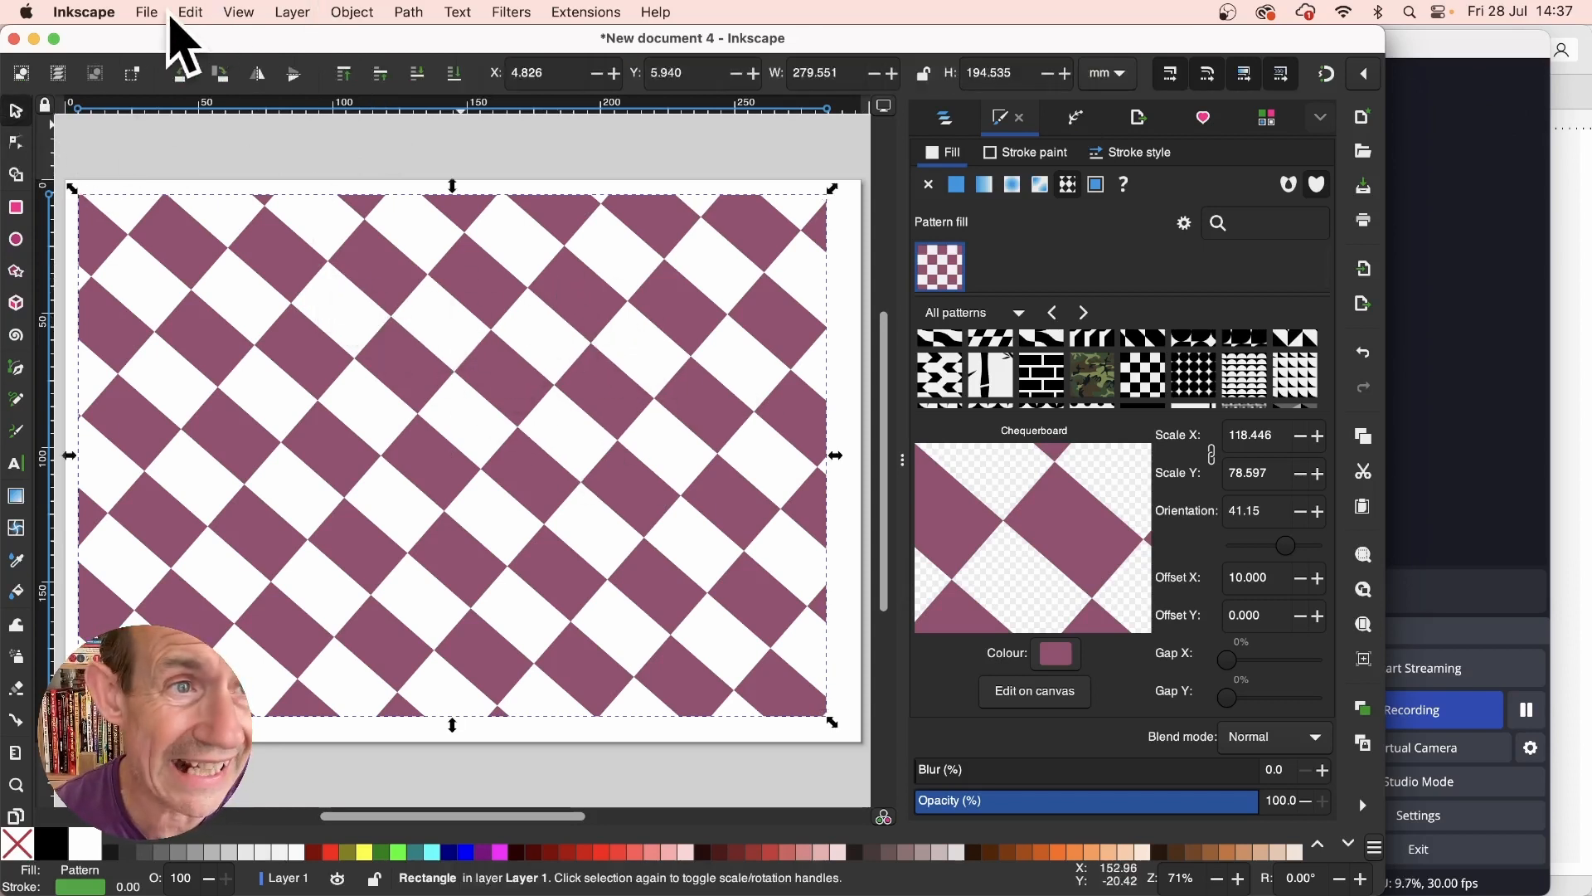
pyautogui.click(194, 13)
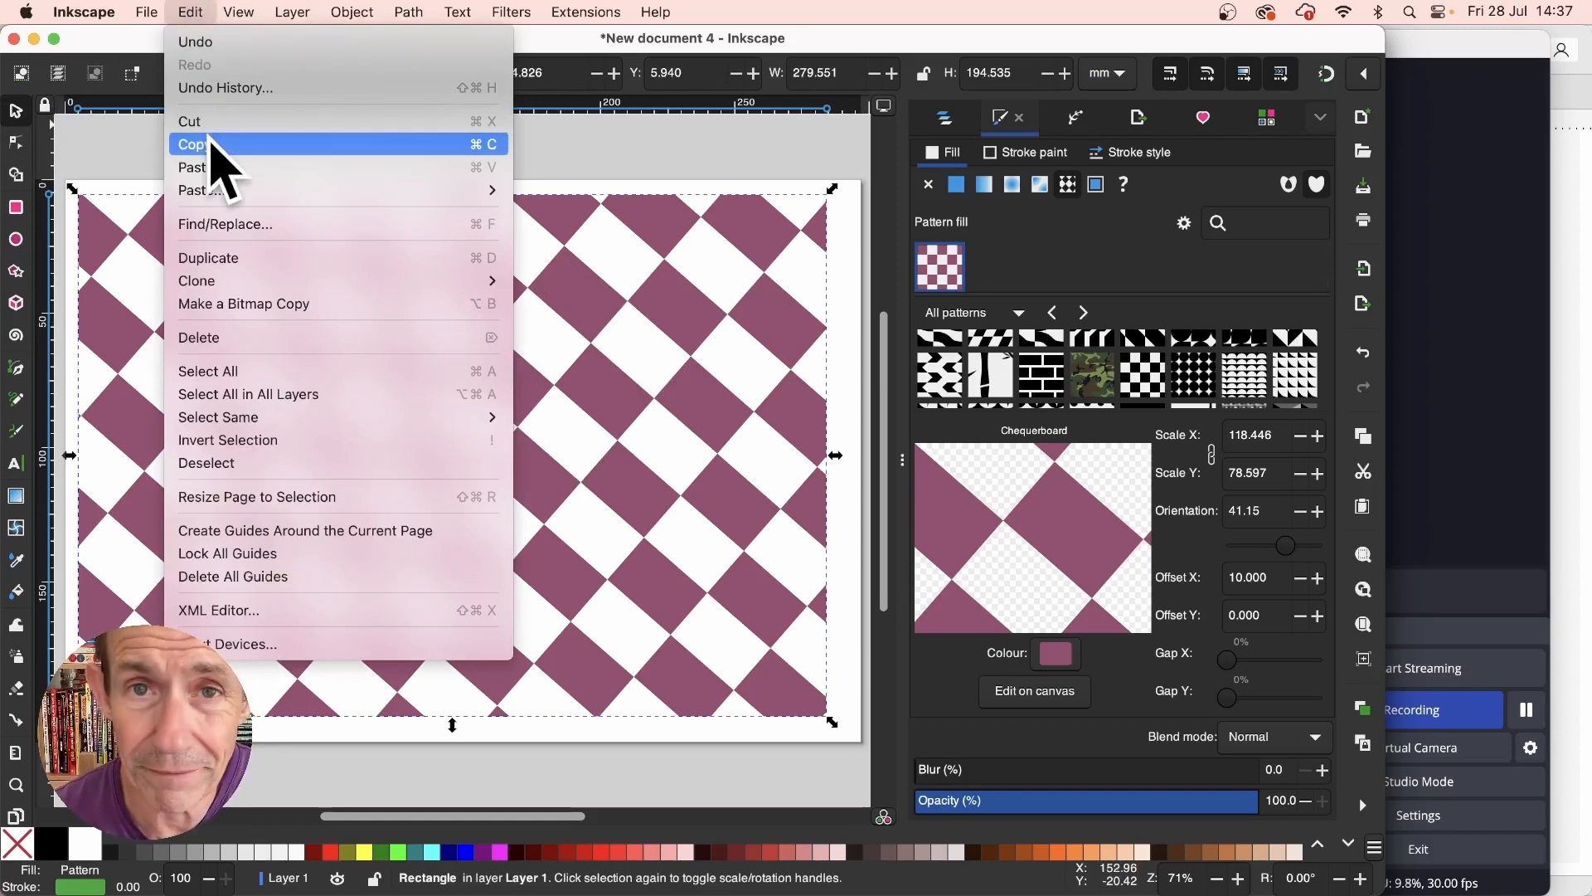
pyautogui.click(210, 142)
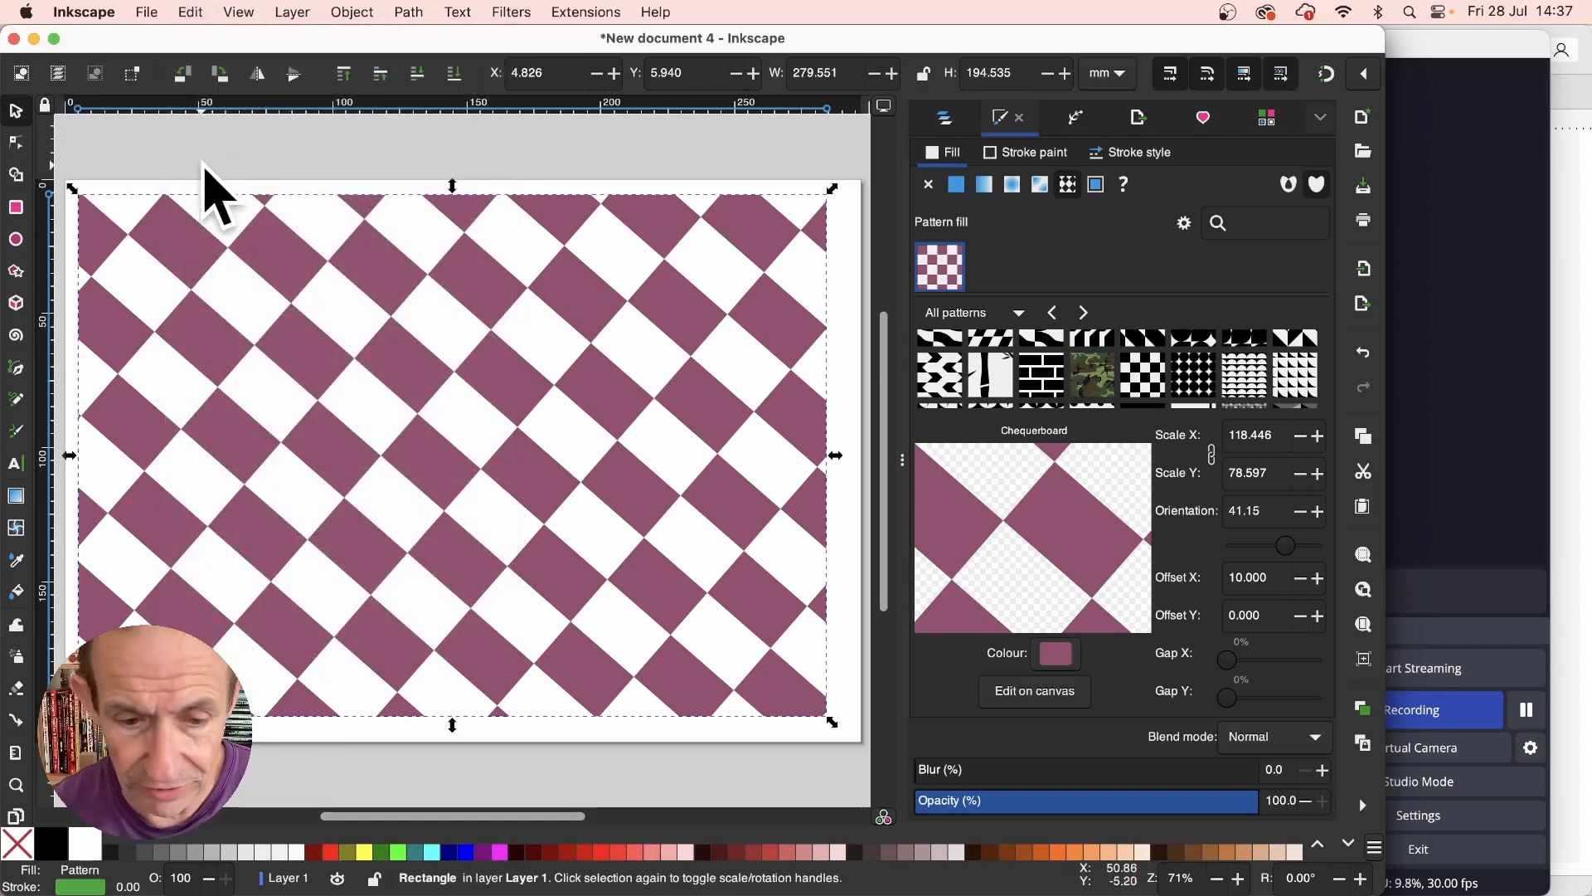
pyautogui.press('super+Tab')
pyautogui.press('super+Tab')
pyautogui.press('super+Tab')
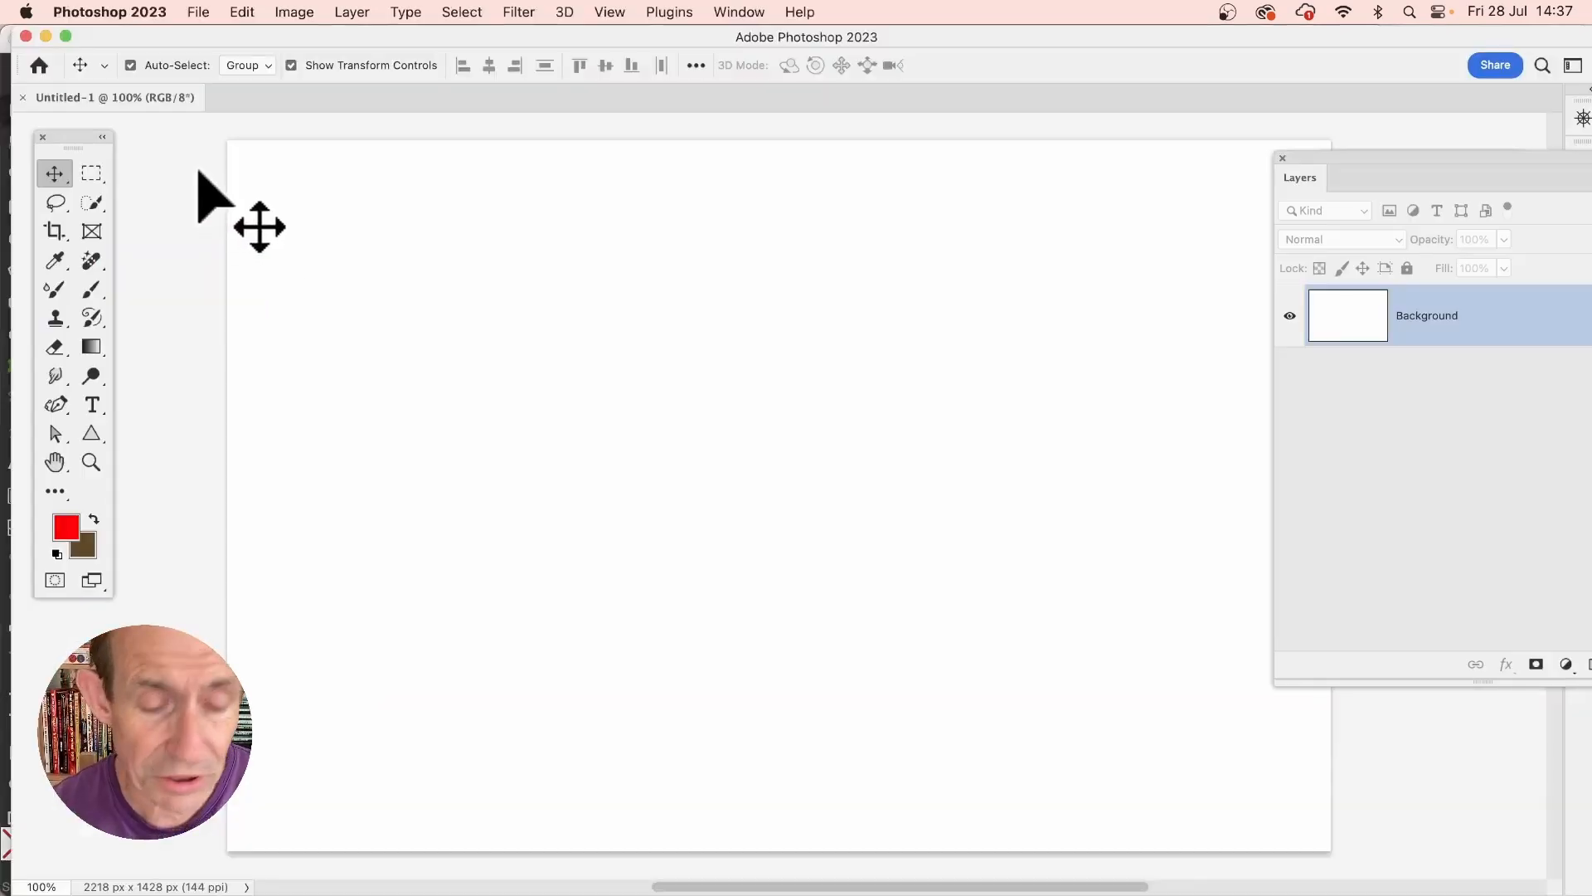
# - Paste the pattern into the blank document as a vector smart object and shift it toward the canvas's upper-left corner
pyautogui.click(224, 8)
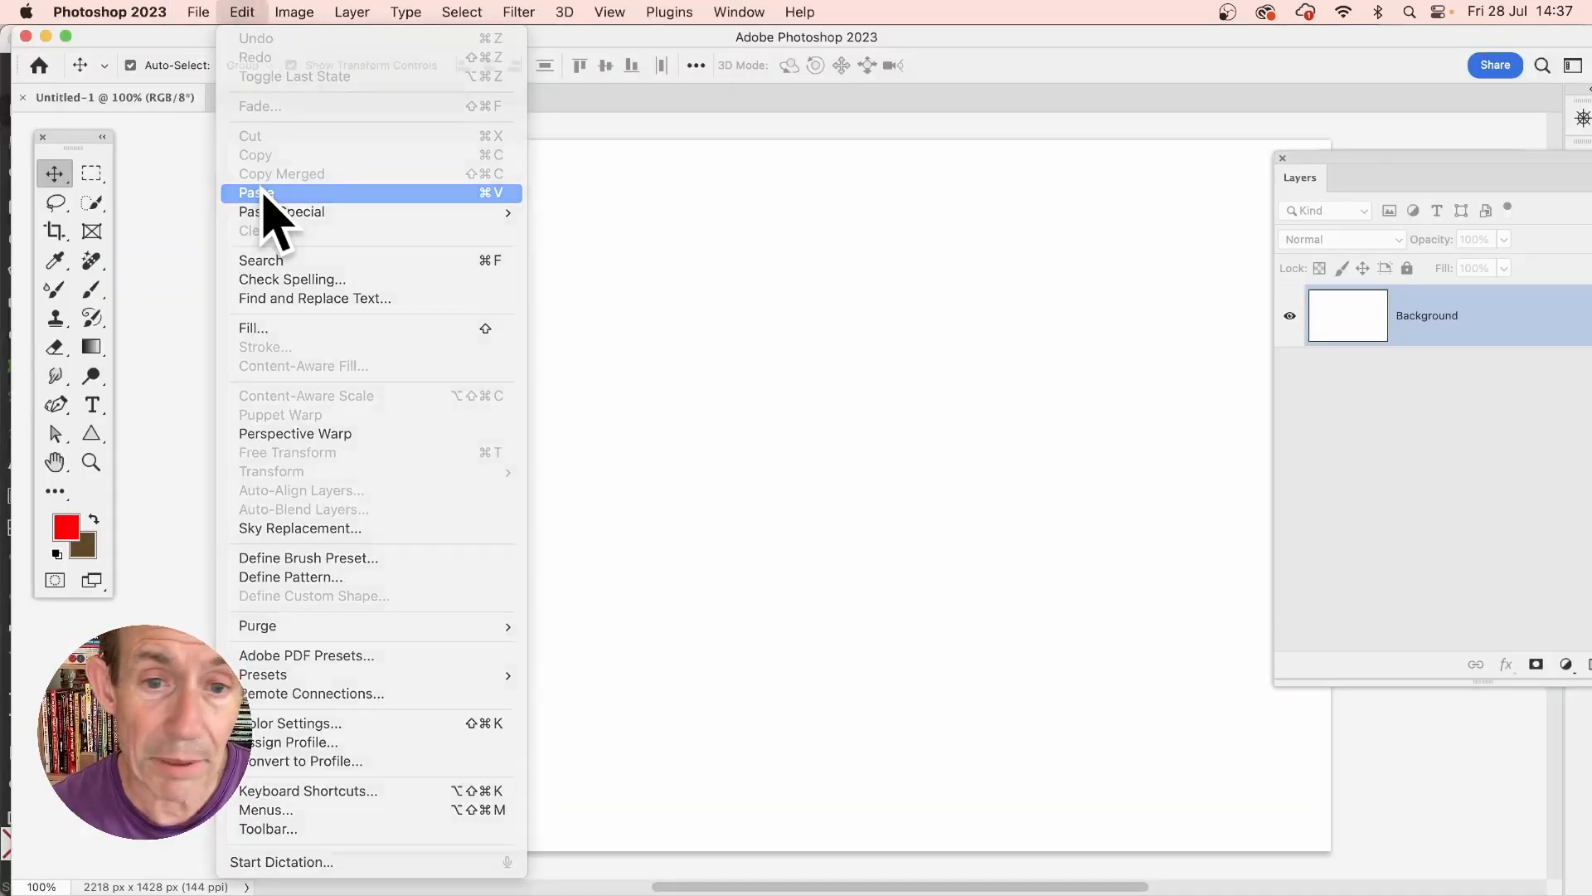
pyautogui.click(262, 188)
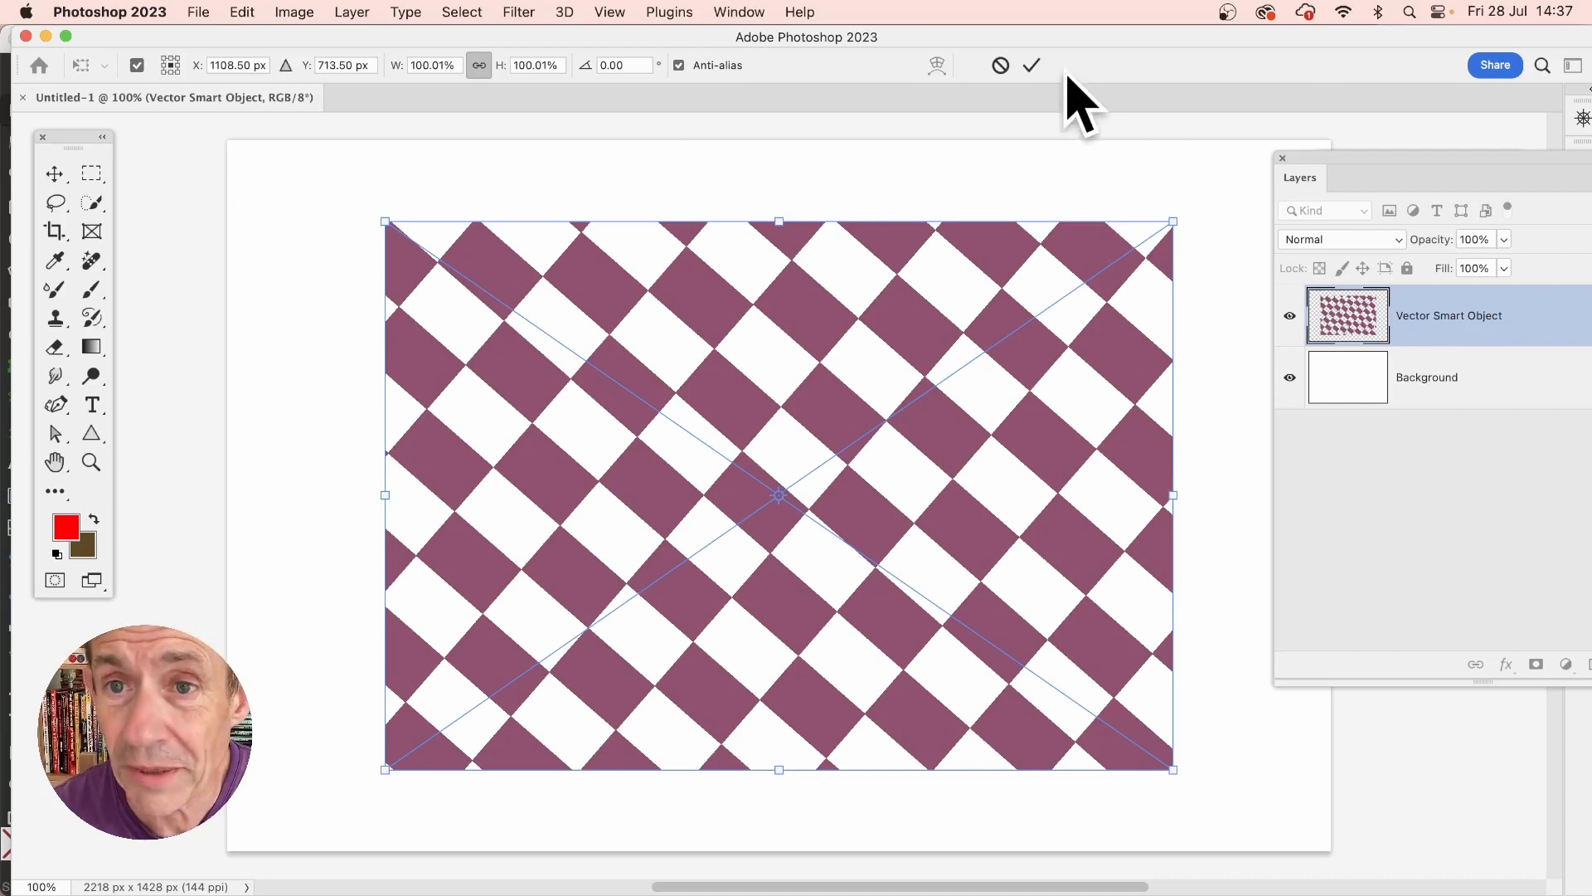
pyautogui.click(1032, 65)
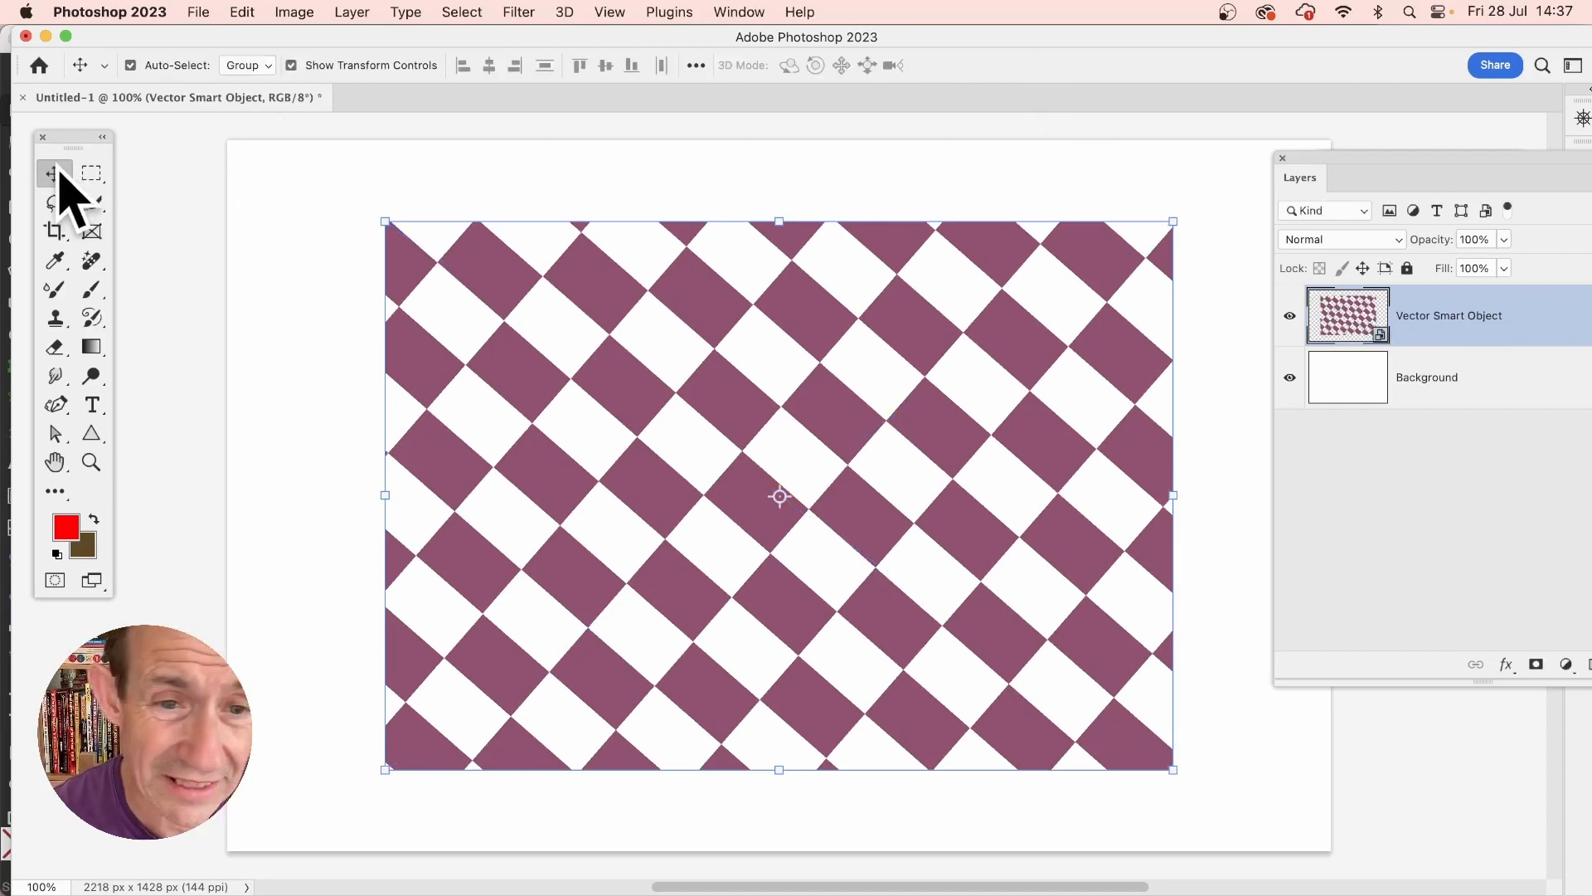
pyautogui.moveTo(606, 290); pyautogui.dragTo(521, 248)
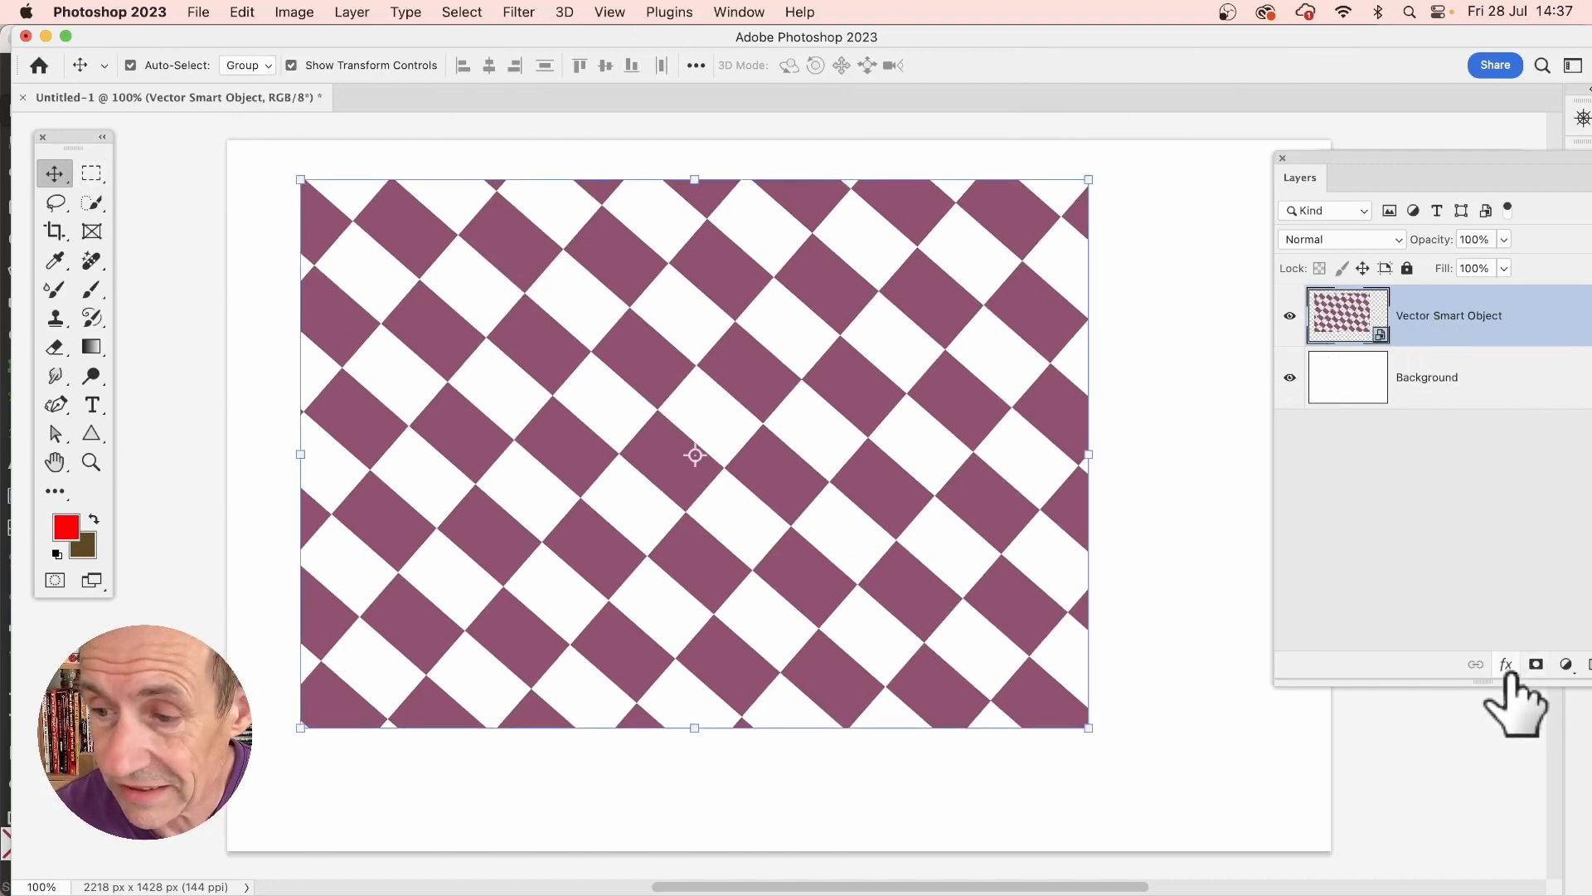
# - Add Bevel & Emboss and Drop Shadow layer styles to the pasted smart object
pyautogui.click(1507, 667)
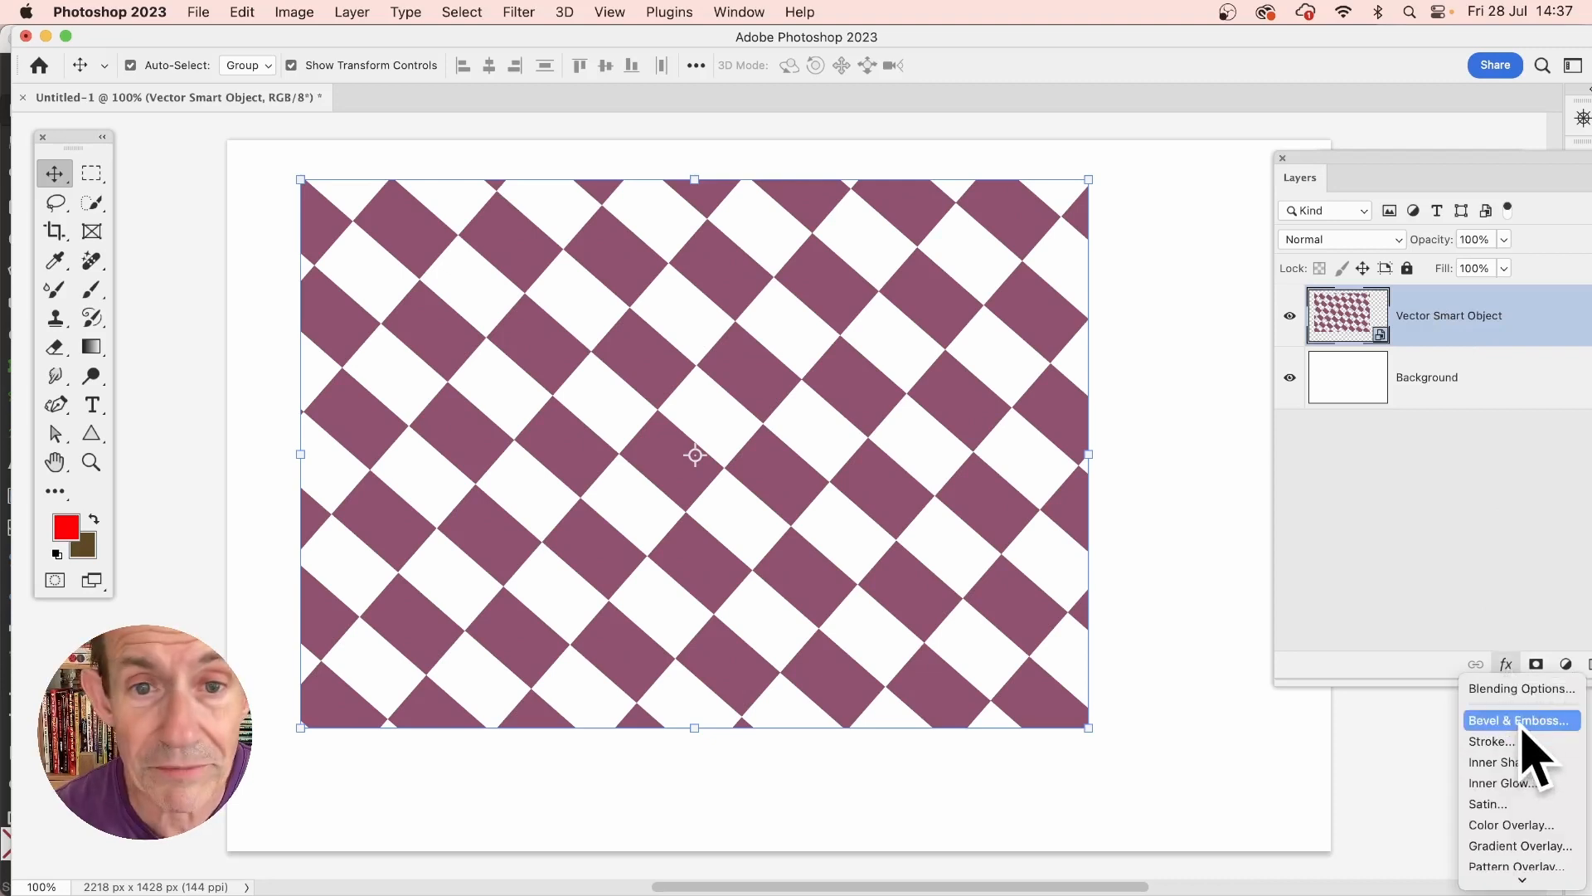
pyautogui.click(1523, 722)
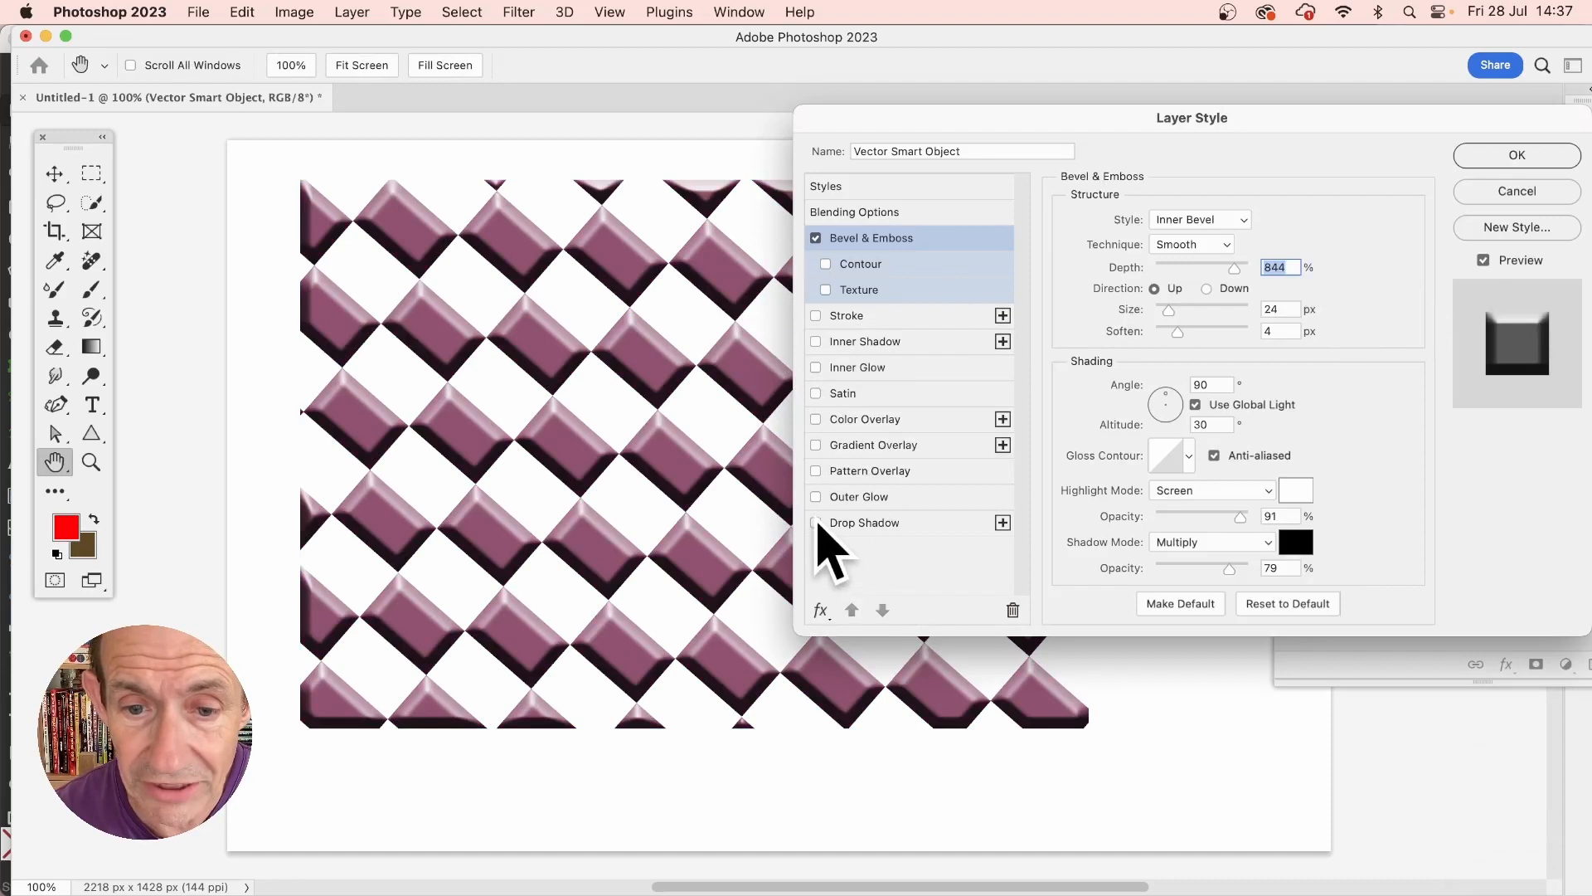
pyautogui.click(816, 522)
pyautogui.click(862, 523)
pyautogui.click(1517, 155)
# - Duplicate the styled smart object, placing the copy slightly above the original
pyautogui.press('v')
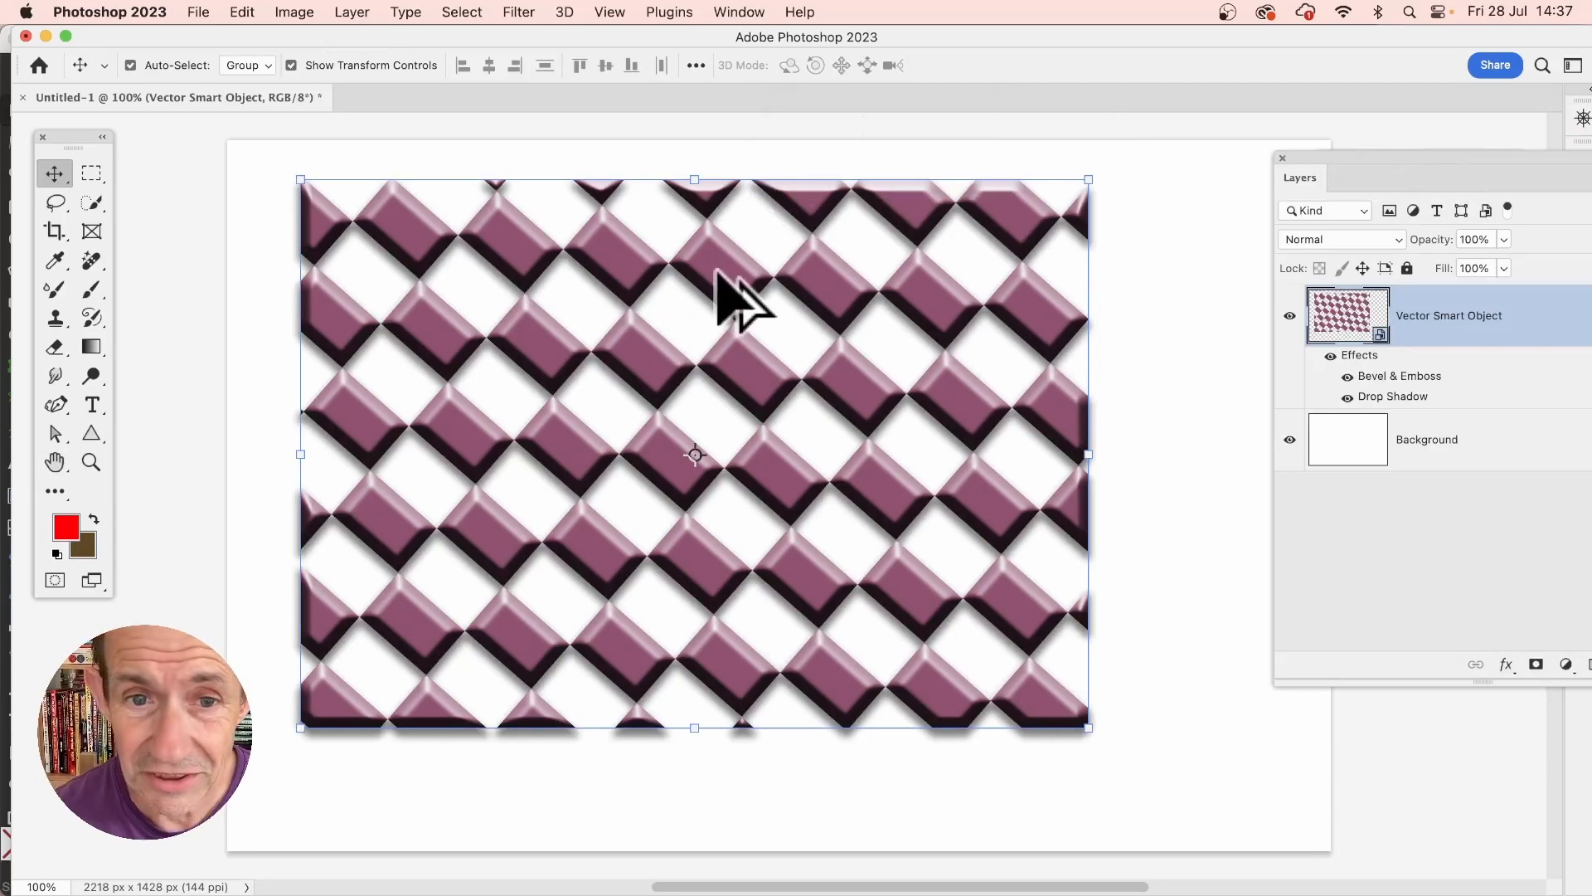
pyautogui.moveTo(728, 292); pyautogui.dragTo(726, 229)
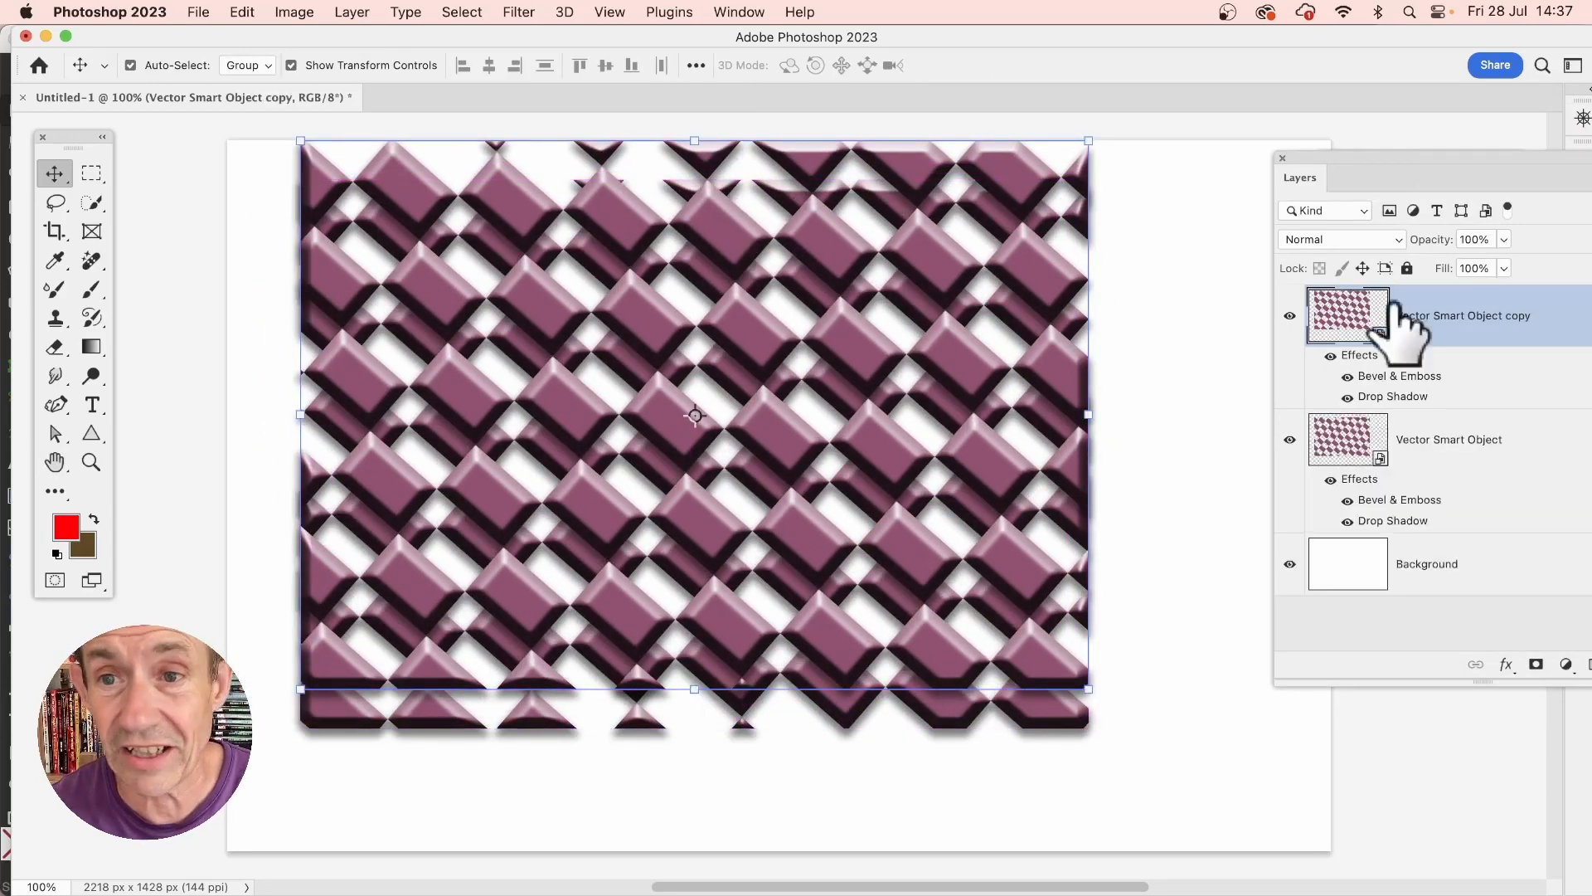
# - Apply a Gaussian Blur smart filter with a 1.0 pixel radius to the duplicated vector smart object
pyautogui.click(519, 12)
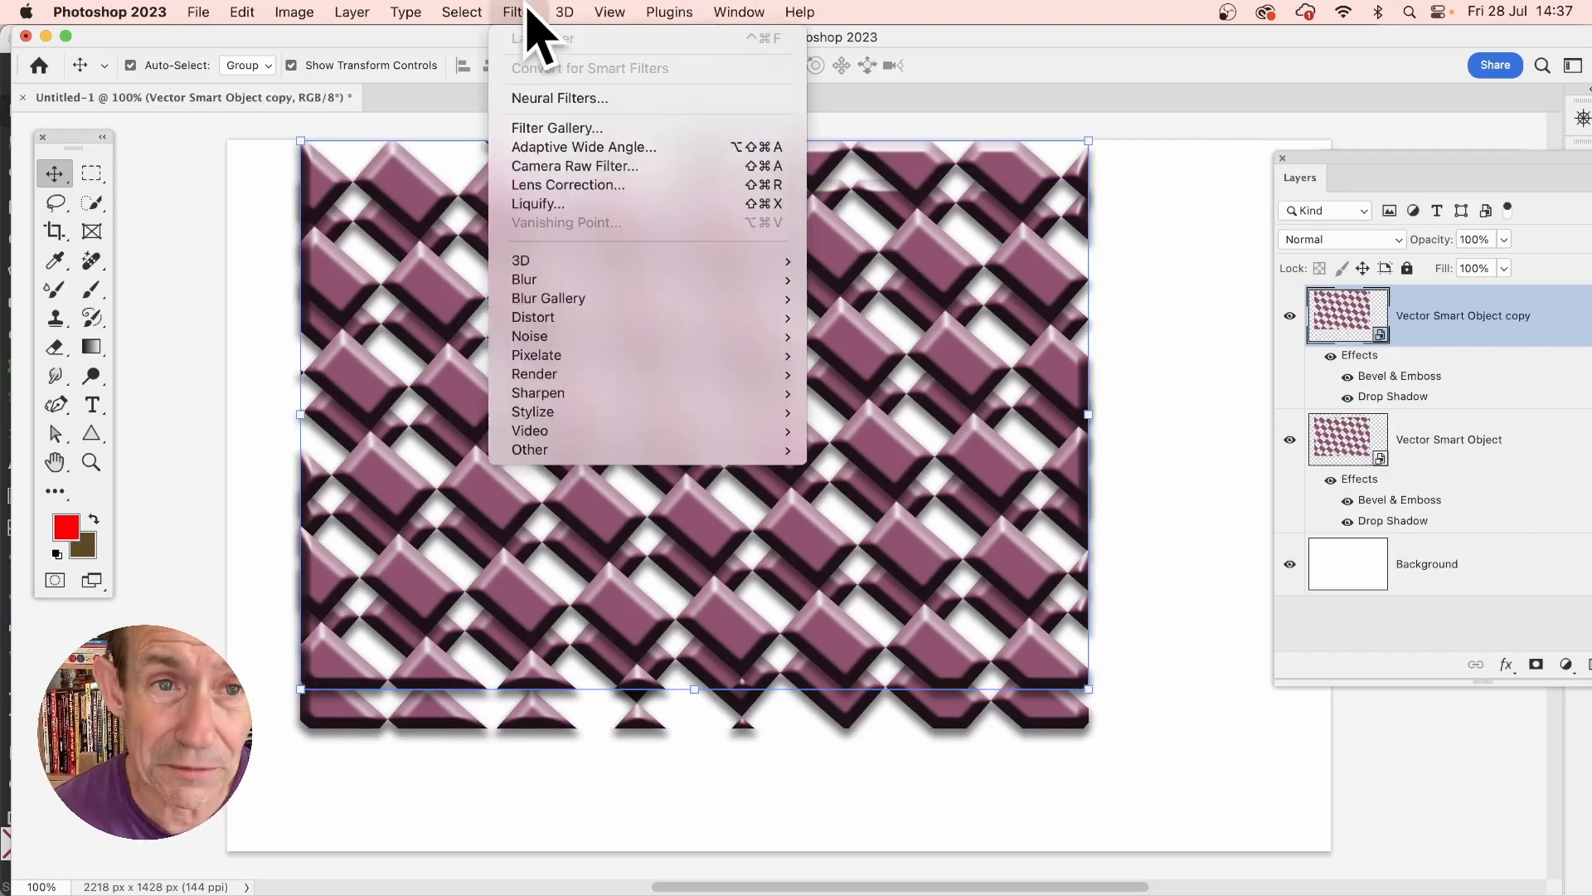
pyautogui.moveTo(543, 281)
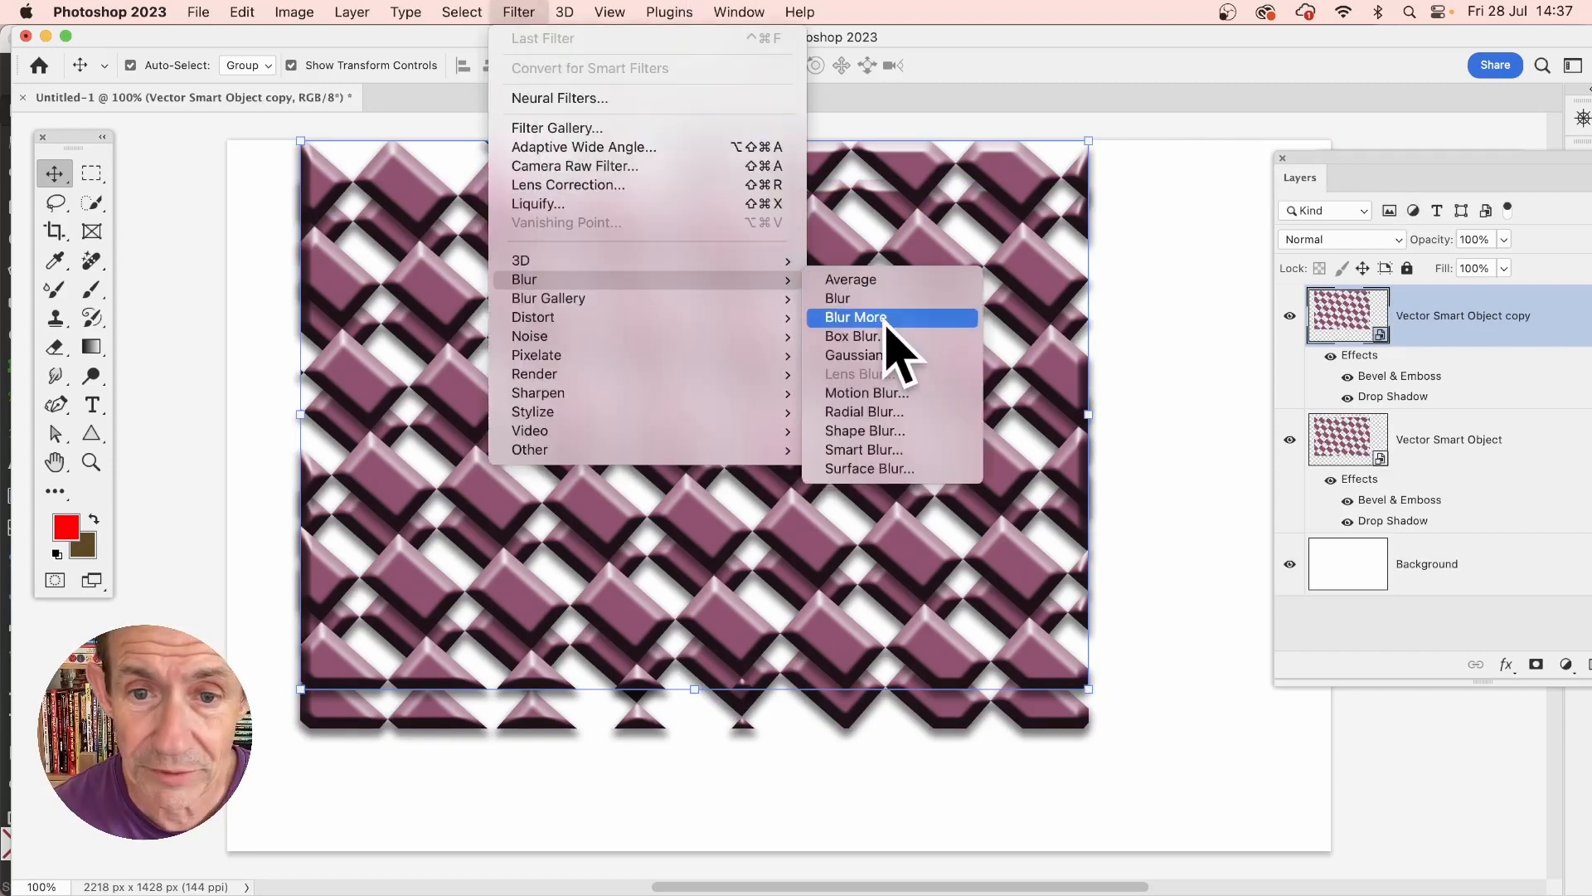
pyautogui.click(890, 353)
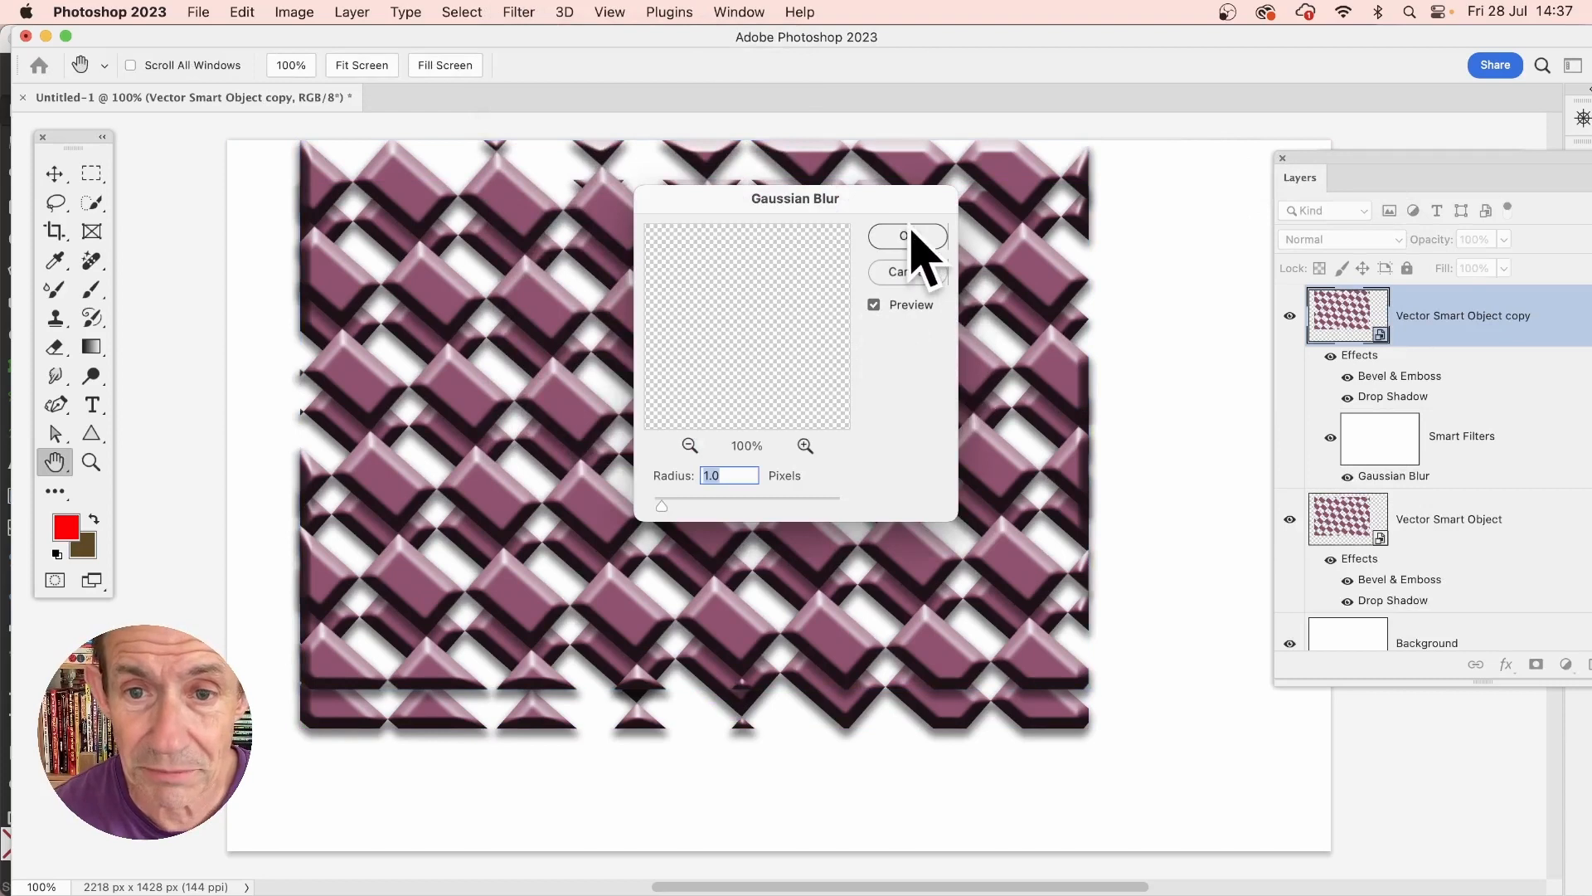
pyautogui.click(908, 237)
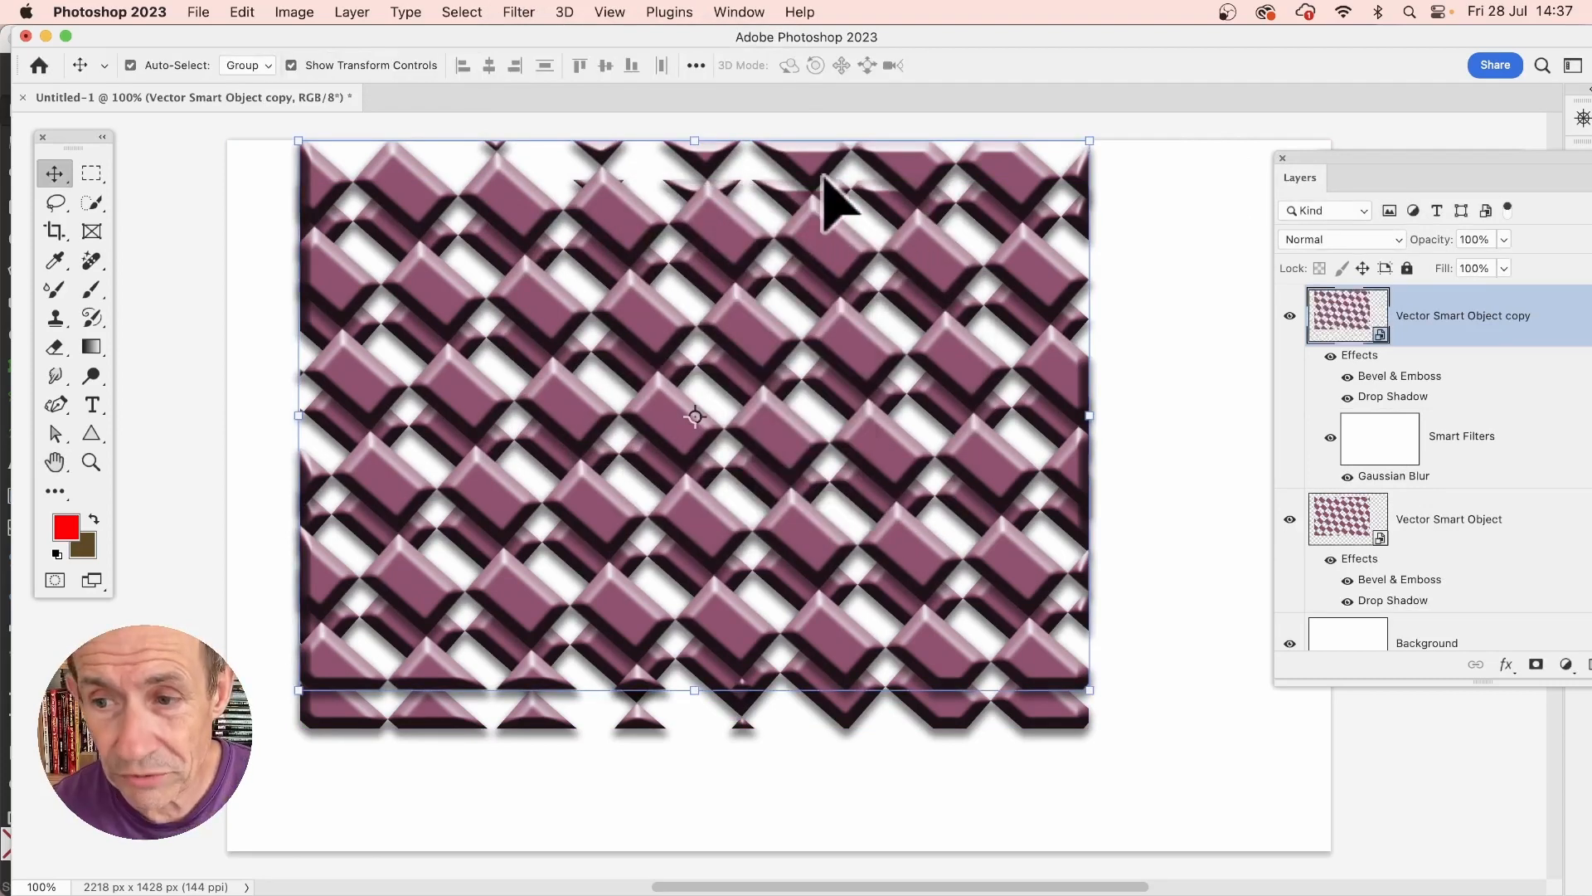
# - Switch to Affinity Photo 2 and paste the copied pattern rectangle into the blank document
pyautogui.press('super+Tab')
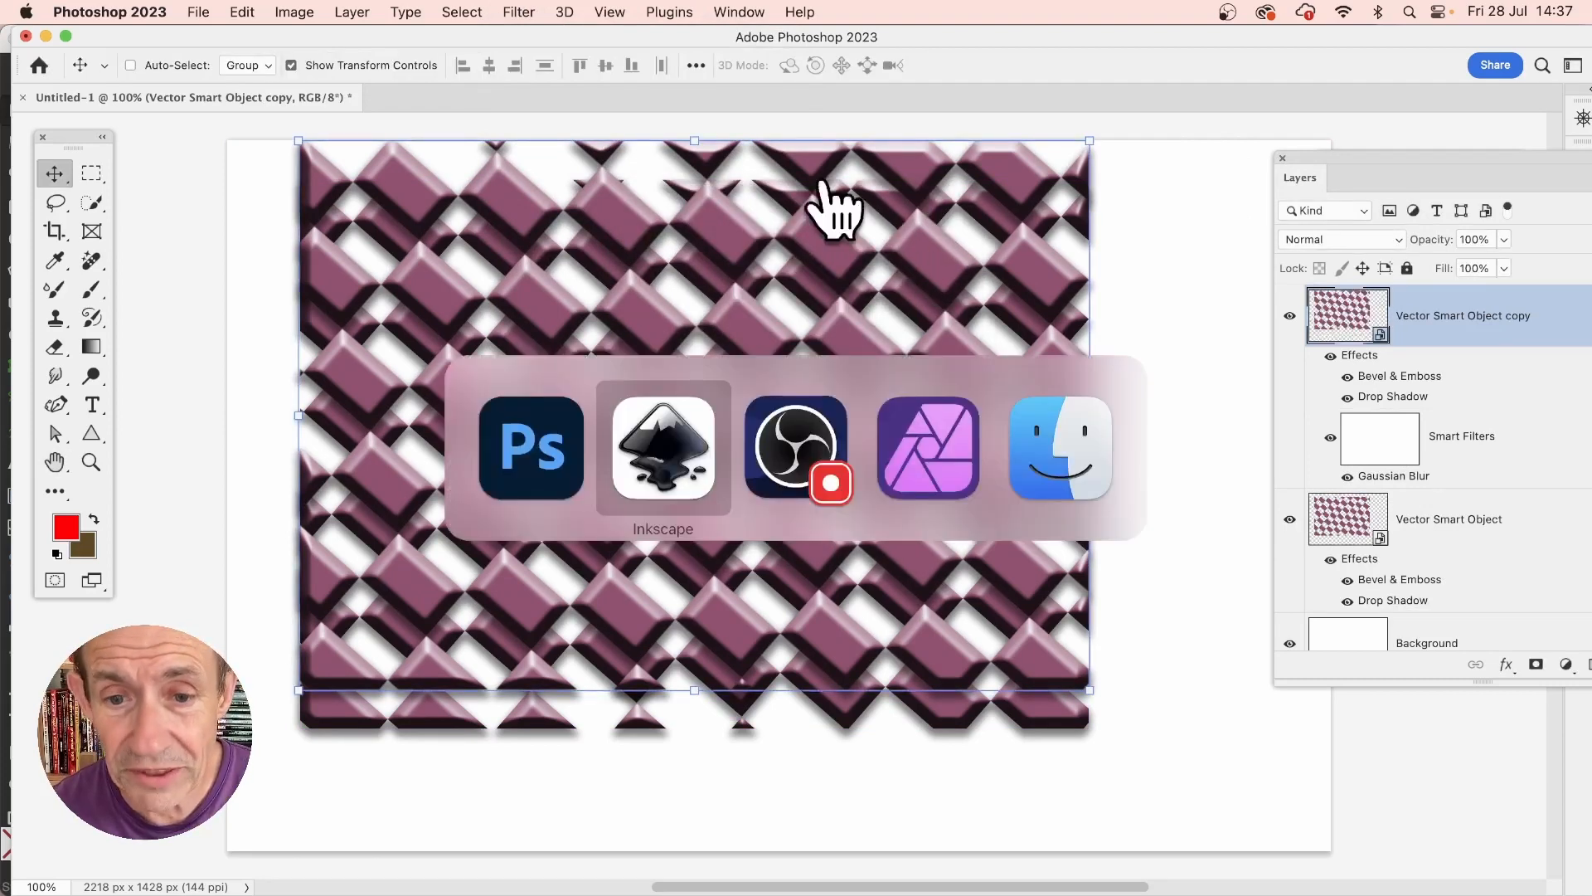
pyautogui.press('super+Tab')
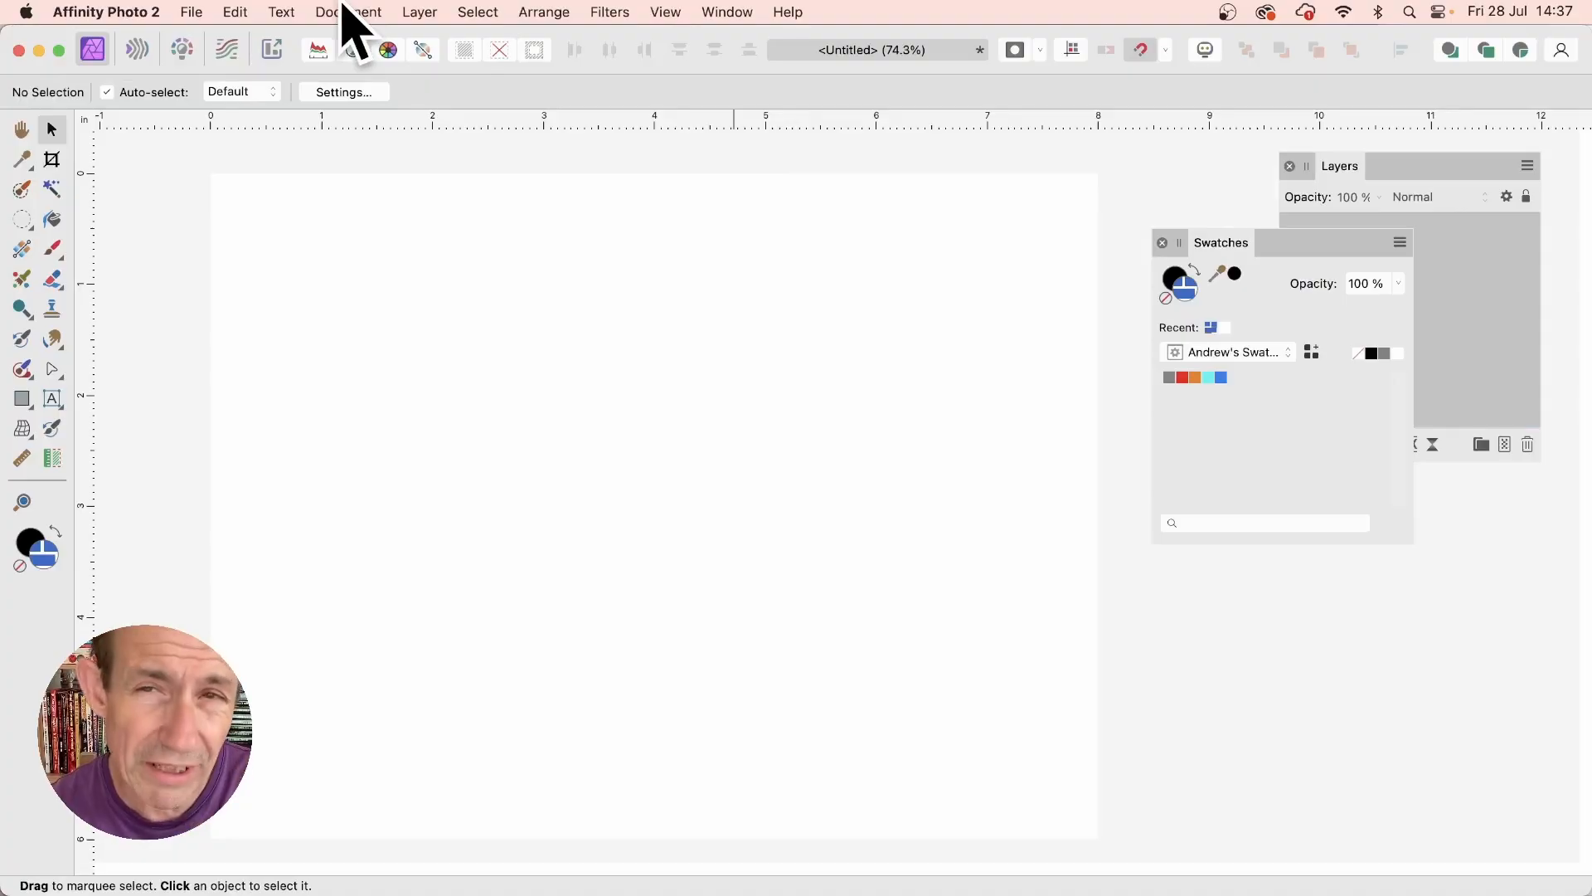
pyautogui.click(235, 13)
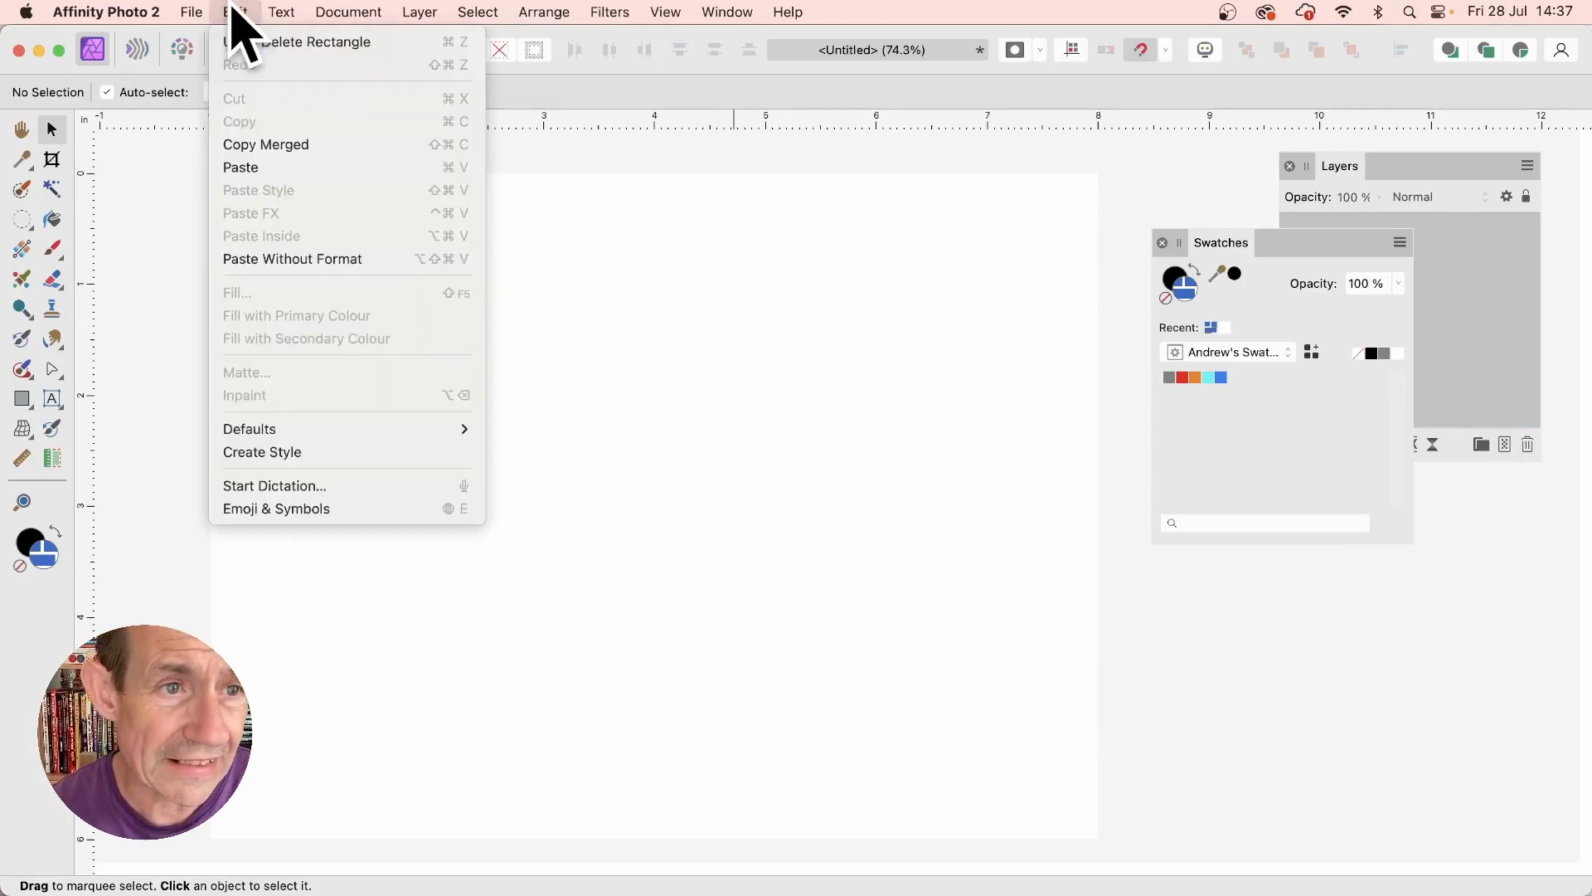
pyautogui.click(264, 168)
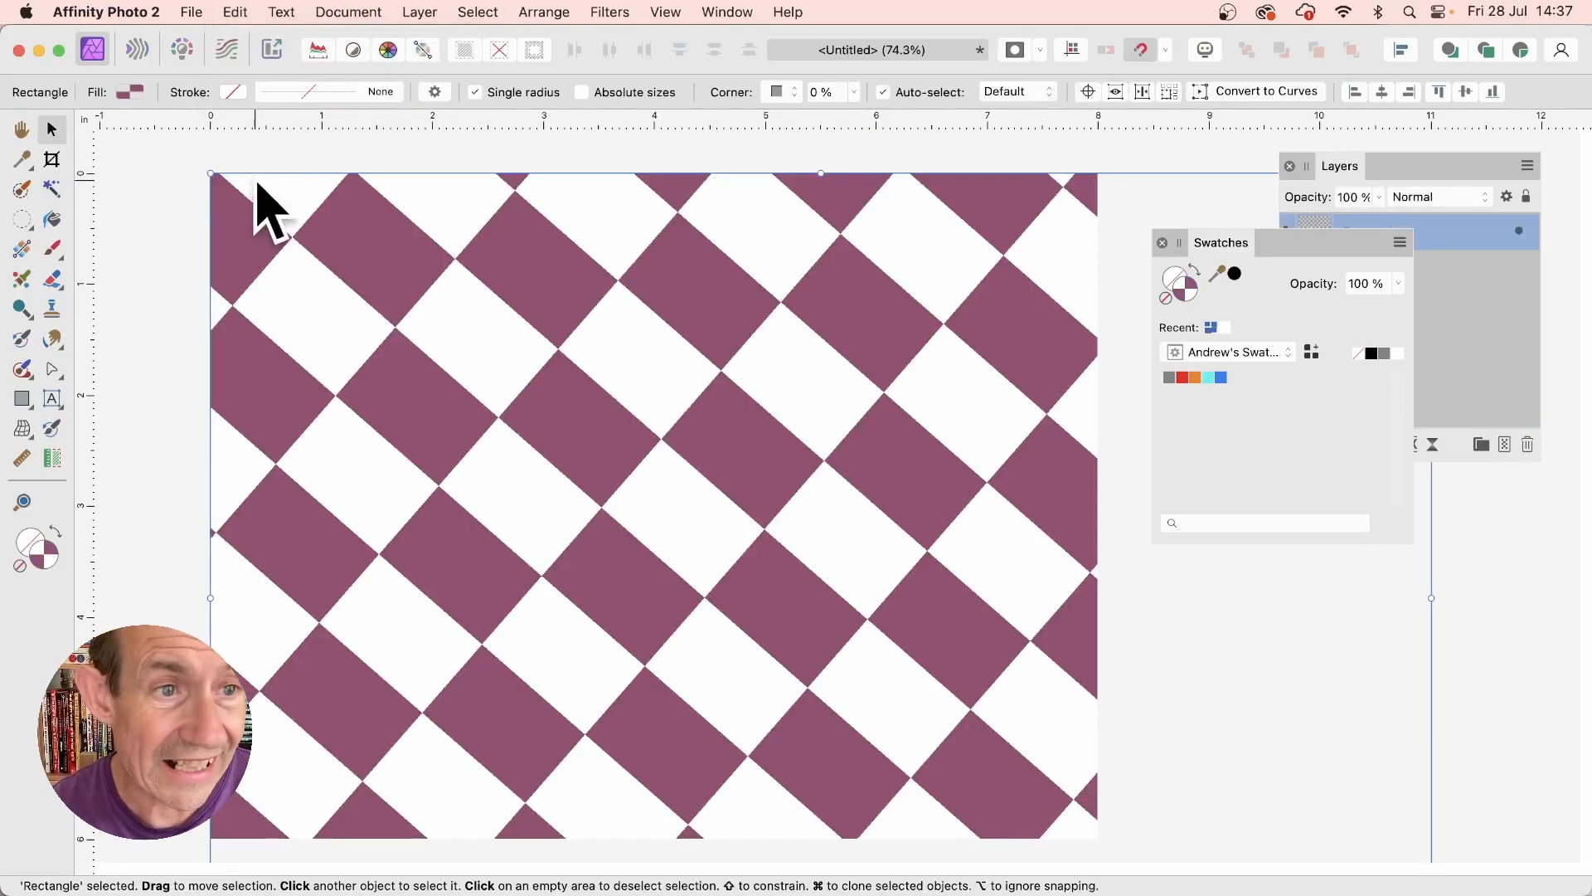
# - Scale the pasted rectangle down in proportion and reposition it so the whole pattern fits inside the page
pyautogui.moveTo(210, 173); pyautogui.dragTo(415, 308)
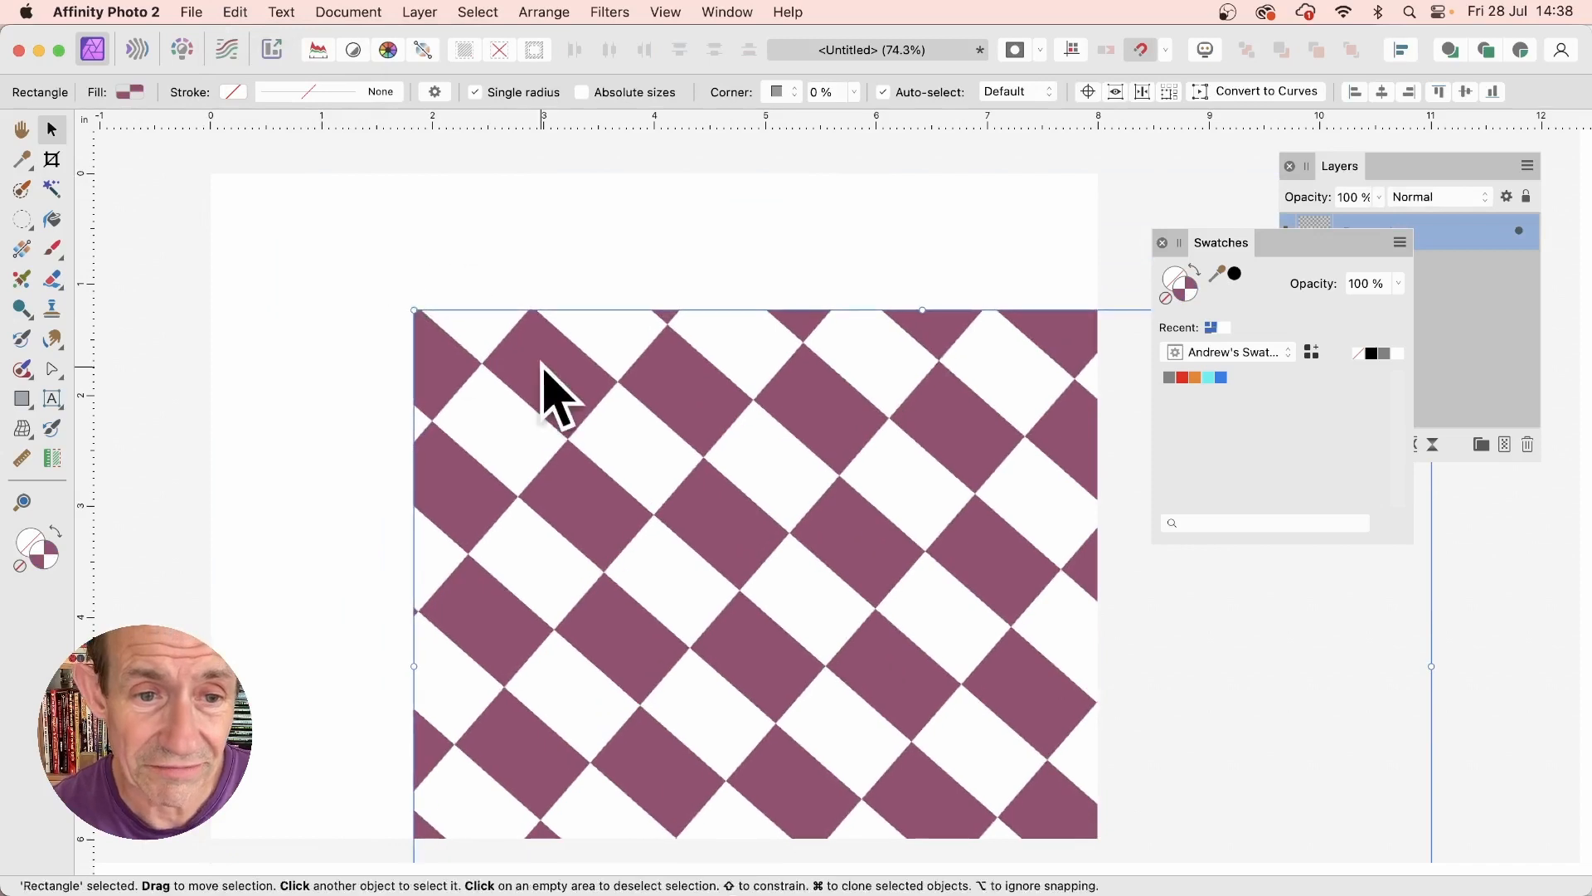
pyautogui.moveTo(539, 355); pyautogui.dragTo(360, 229)
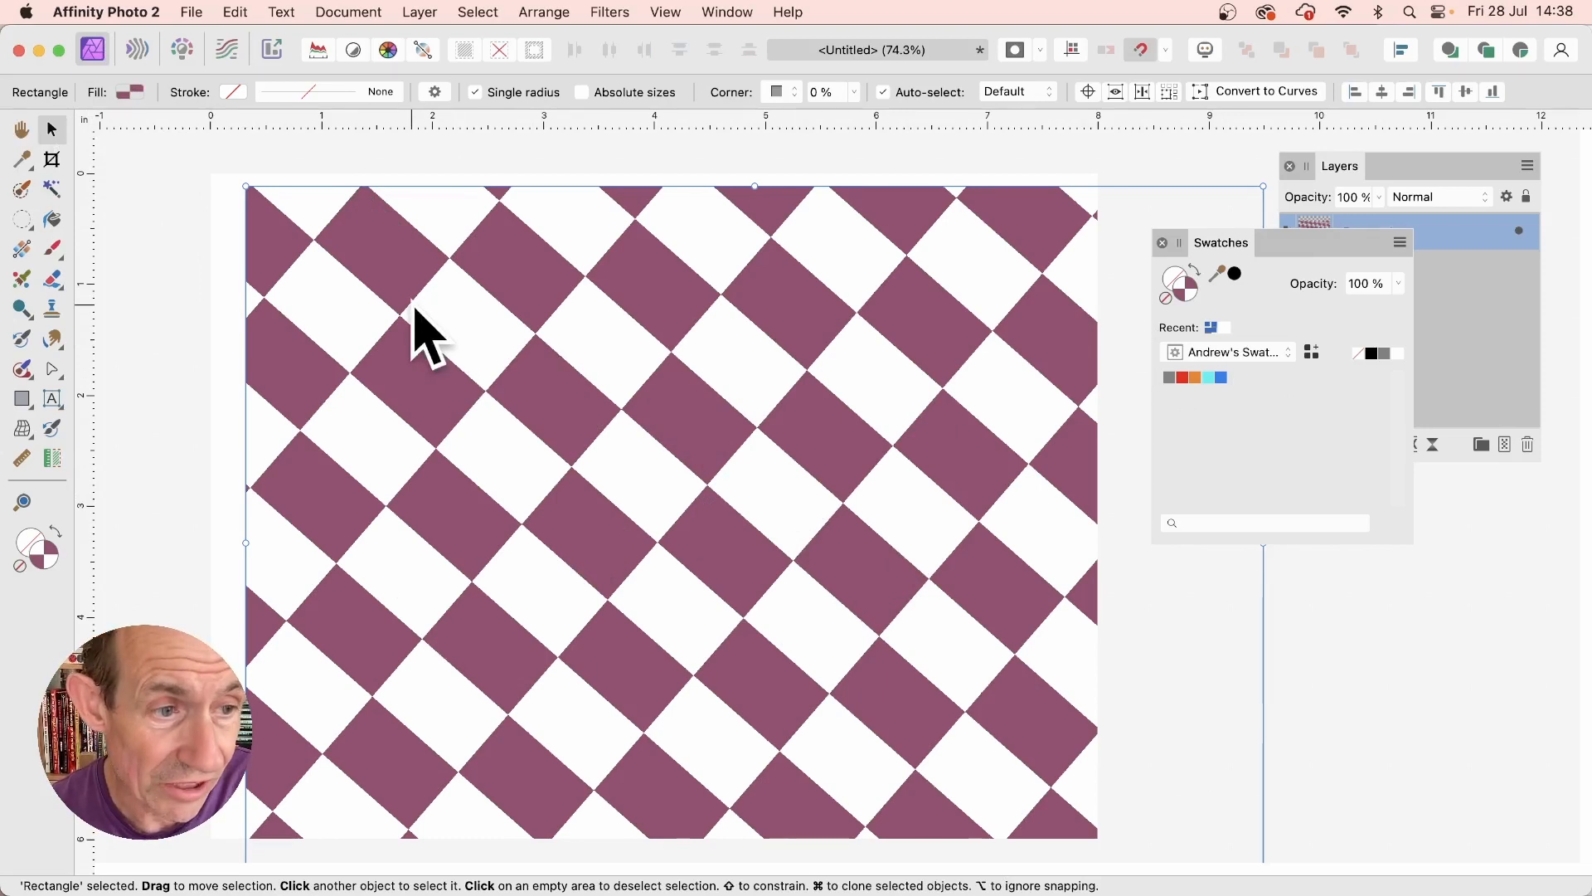
pyautogui.moveTo(245, 187); pyautogui.dragTo(444, 337)
pyautogui.moveTo(597, 486); pyautogui.dragTo(431, 357)
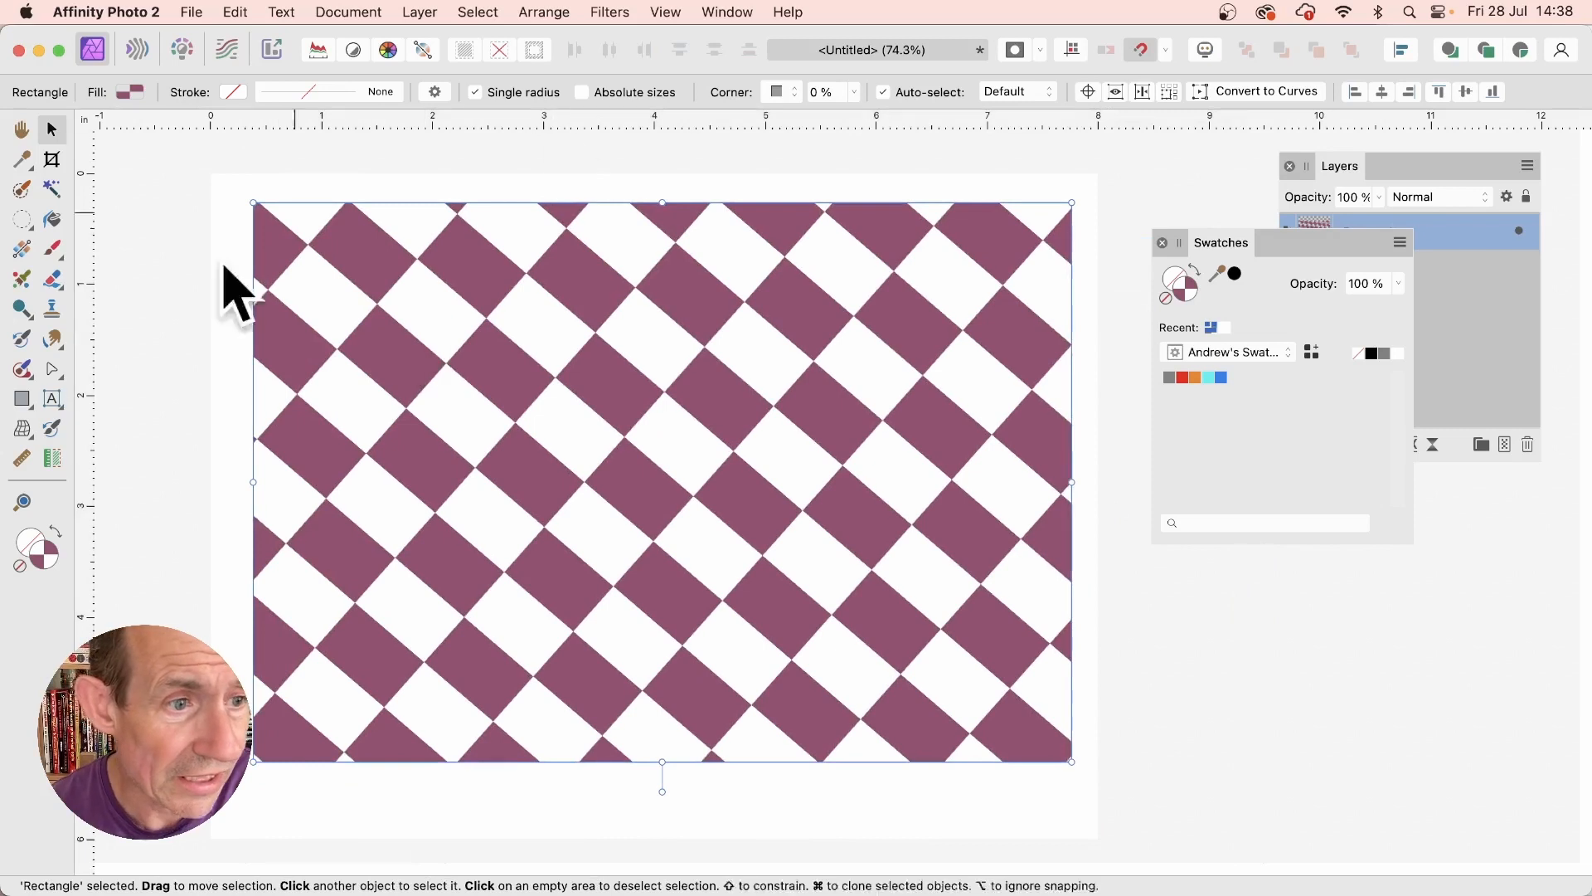
# - With the Node Tool active, squash the patterned rectangle vertically by lowering its upper edge
pyautogui.click(52, 369)
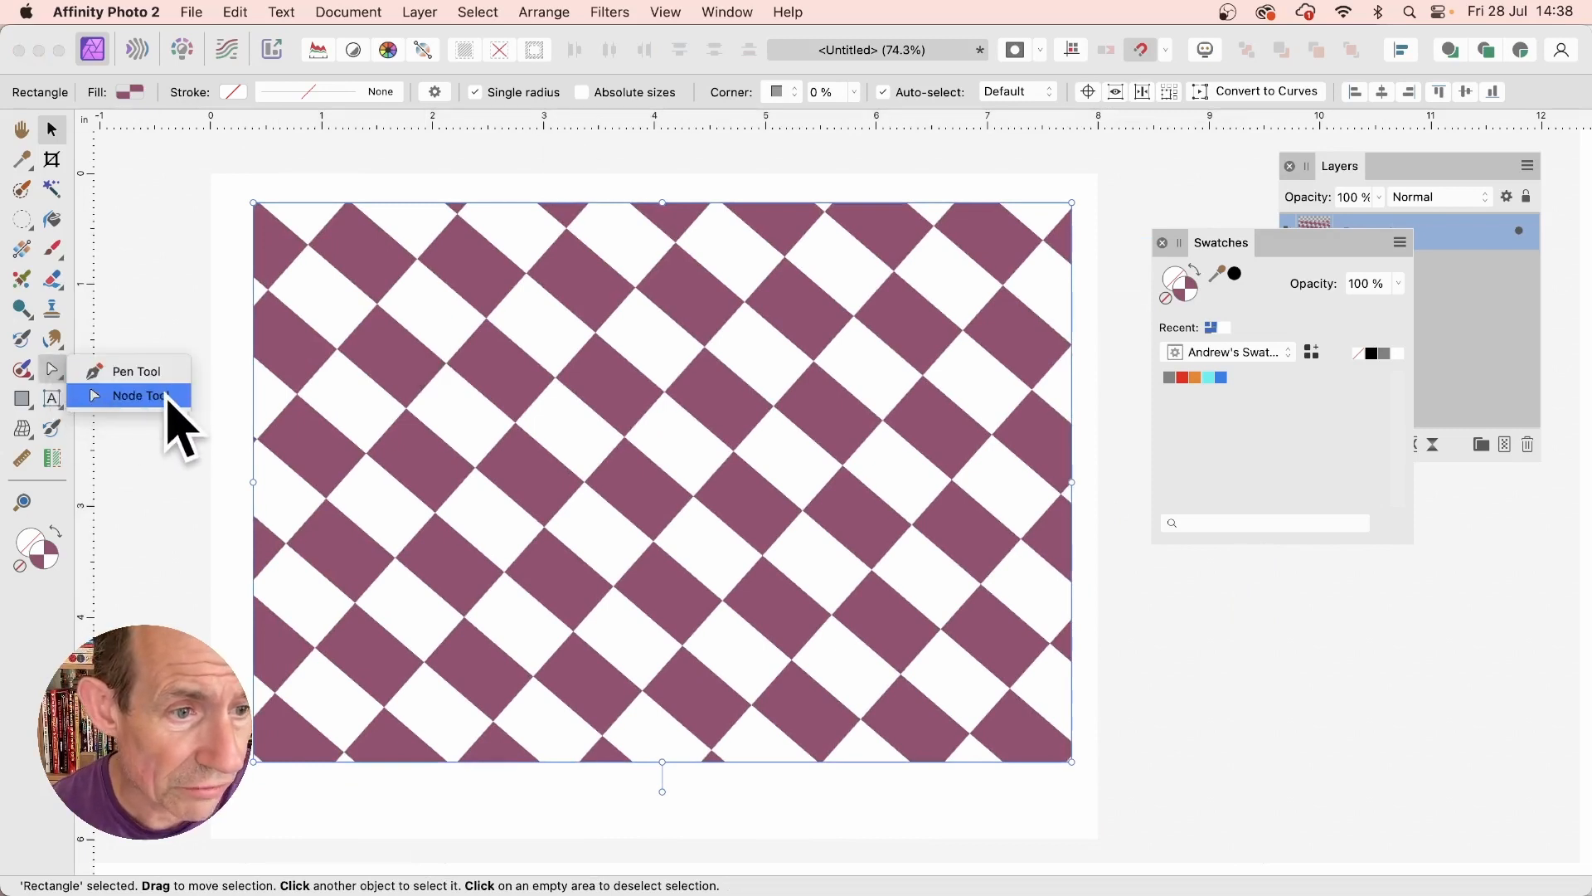
pyautogui.click(161, 398)
pyautogui.moveTo(662, 204); pyautogui.dragTo(662, 287)
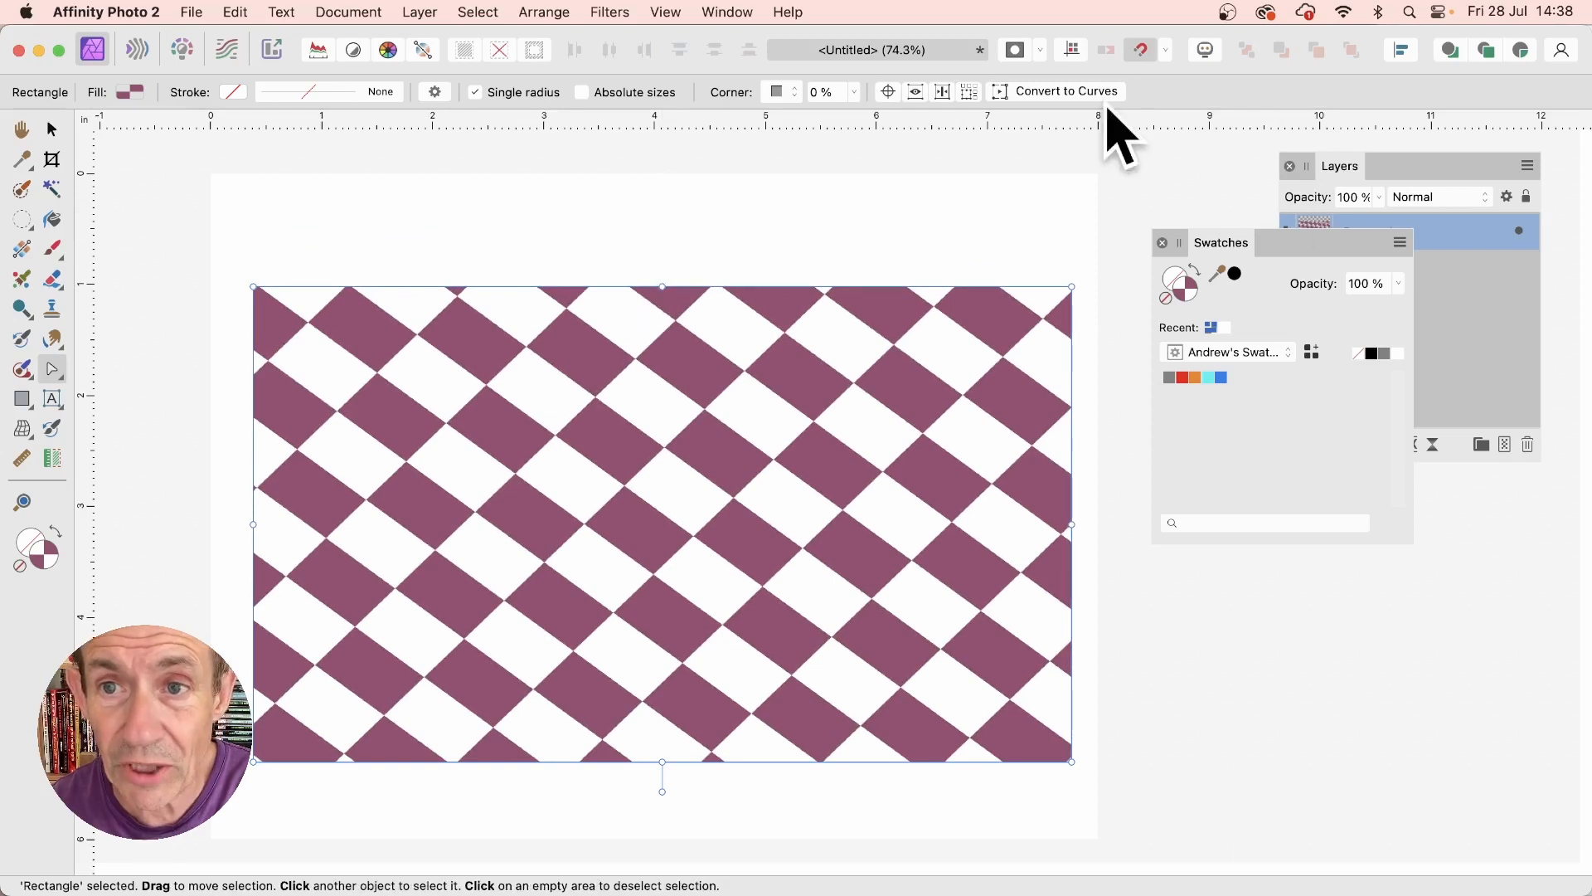
# - Convert the rectangle to curves and move its two upper corner nodes inward and up to form a rough trapezoid
pyautogui.click(1108, 96)
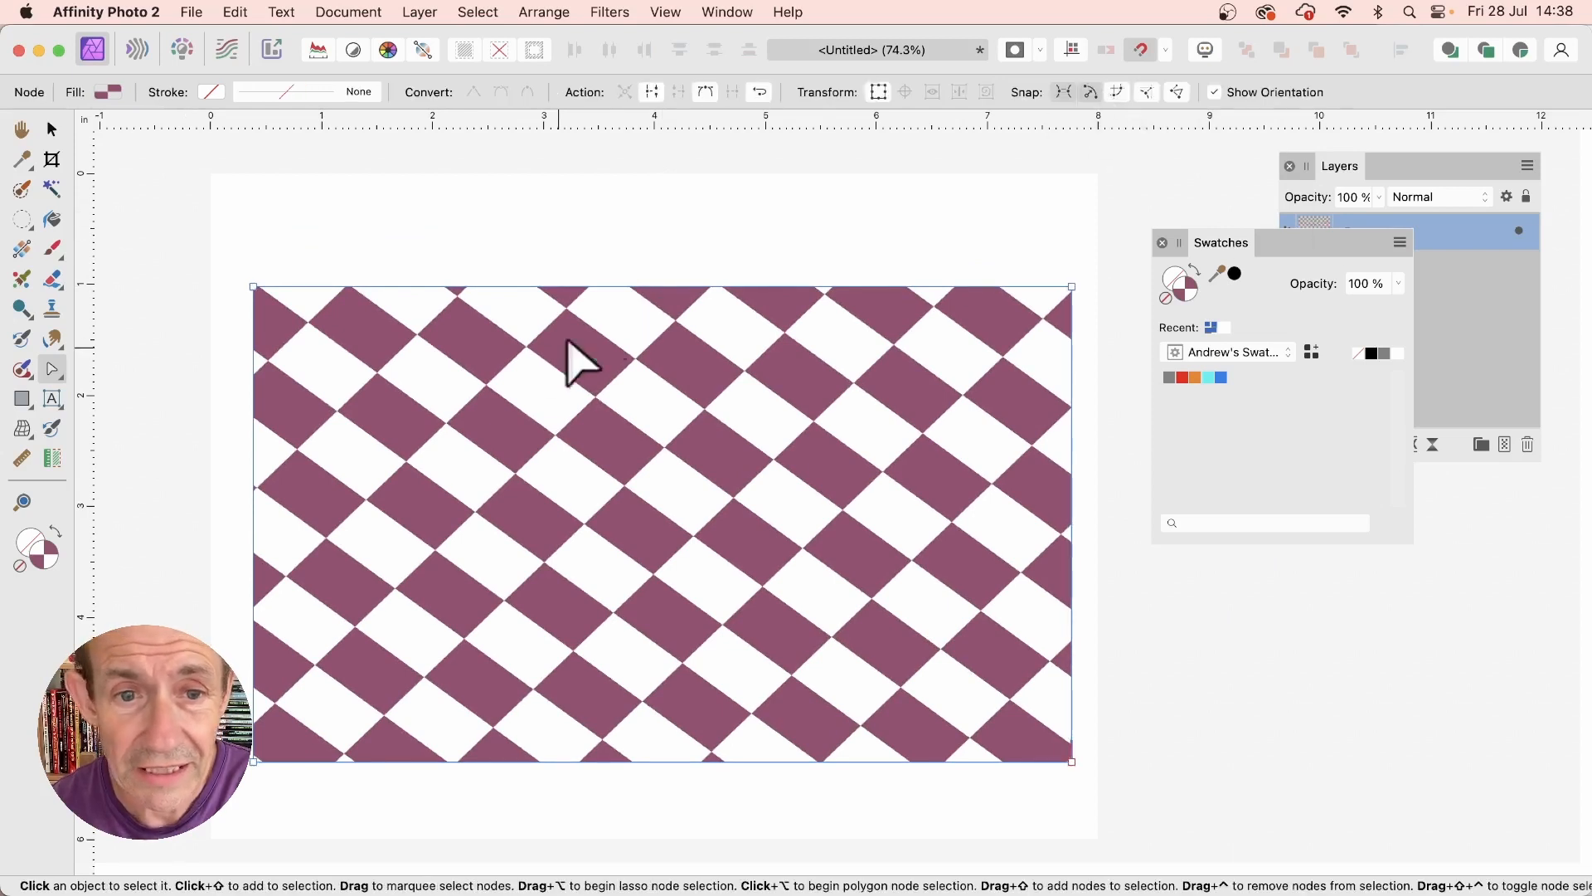
pyautogui.moveTo(253, 286); pyautogui.dragTo(606, 205)
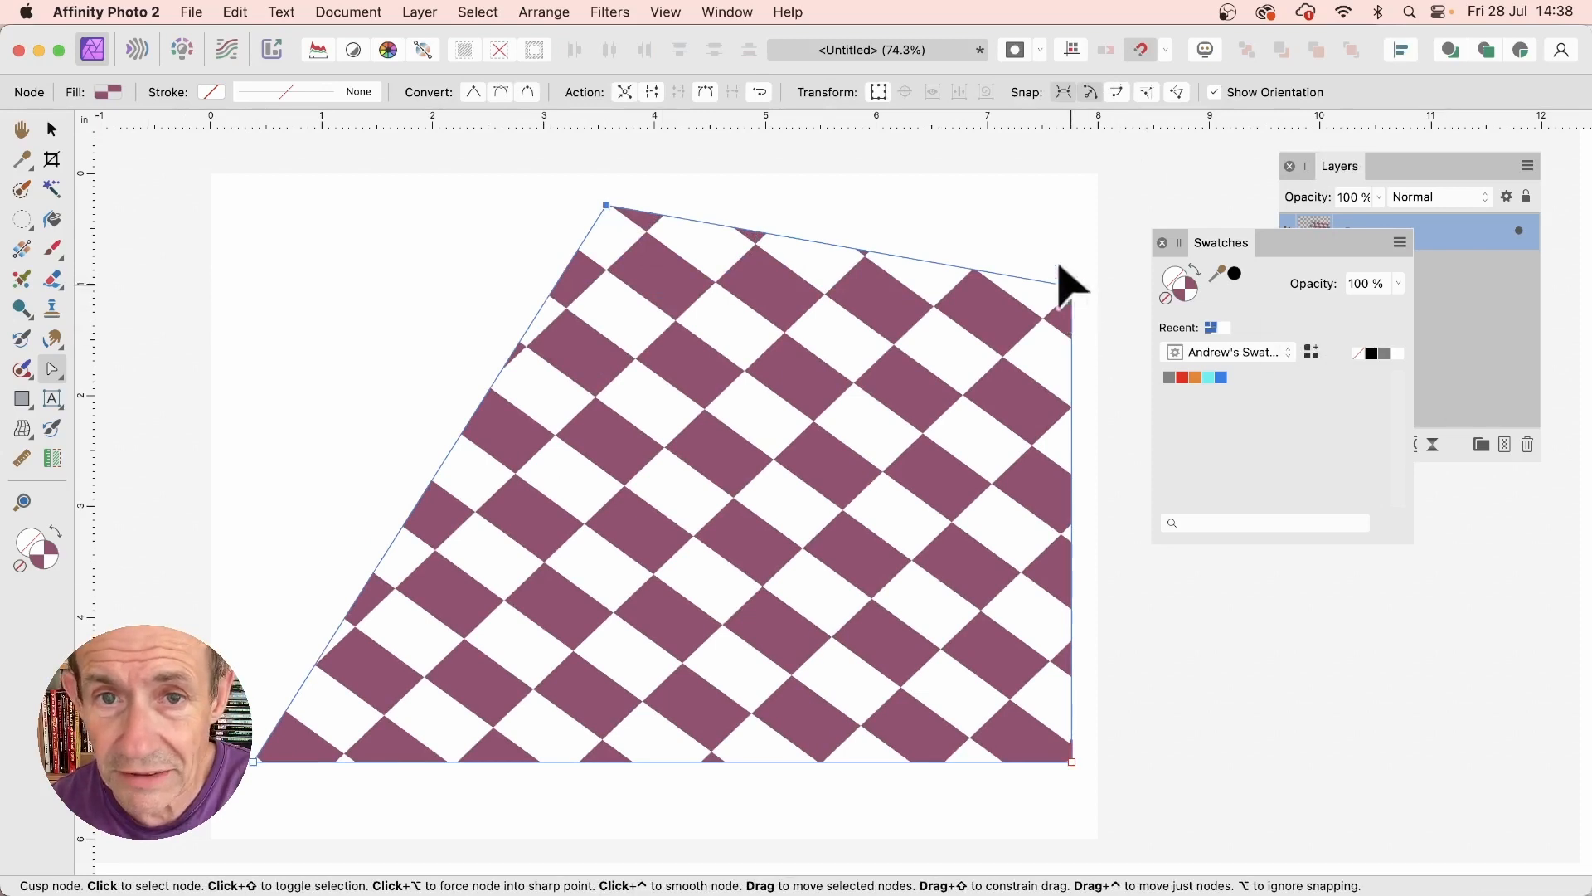
pyautogui.moveTo(1060, 269); pyautogui.dragTo(824, 219)
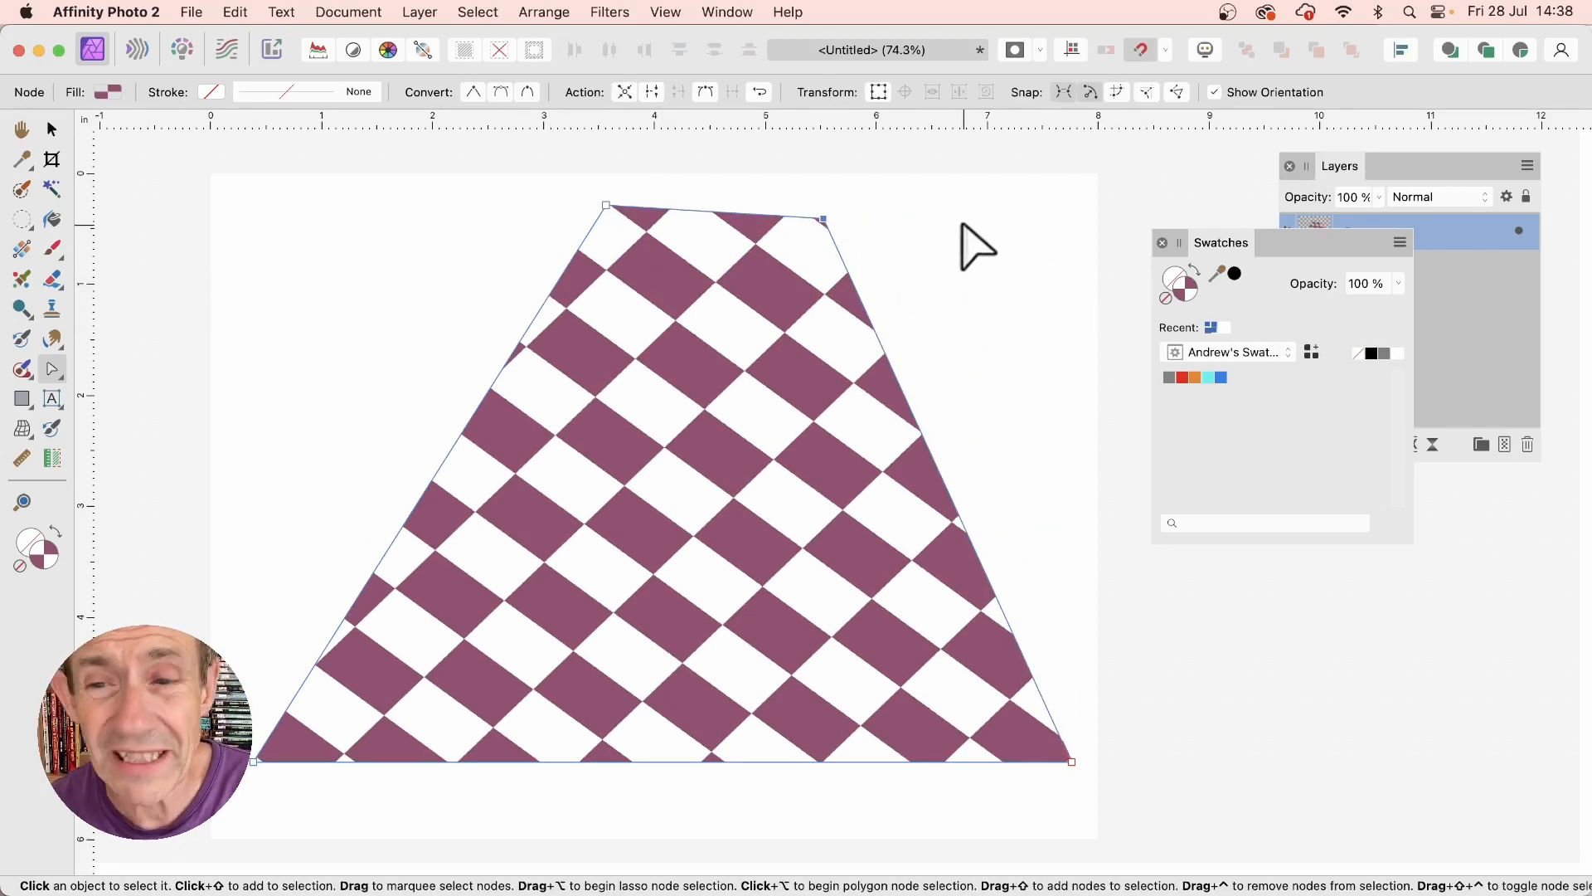
# - Add an Outer Shadow layer effect to the trapezoid with a 4.5 px radius, 23.7 px offset and 75% intensity
pyautogui.moveTo(1361, 167); pyautogui.dragTo(1015, 158)
pyautogui.click(1065, 434)
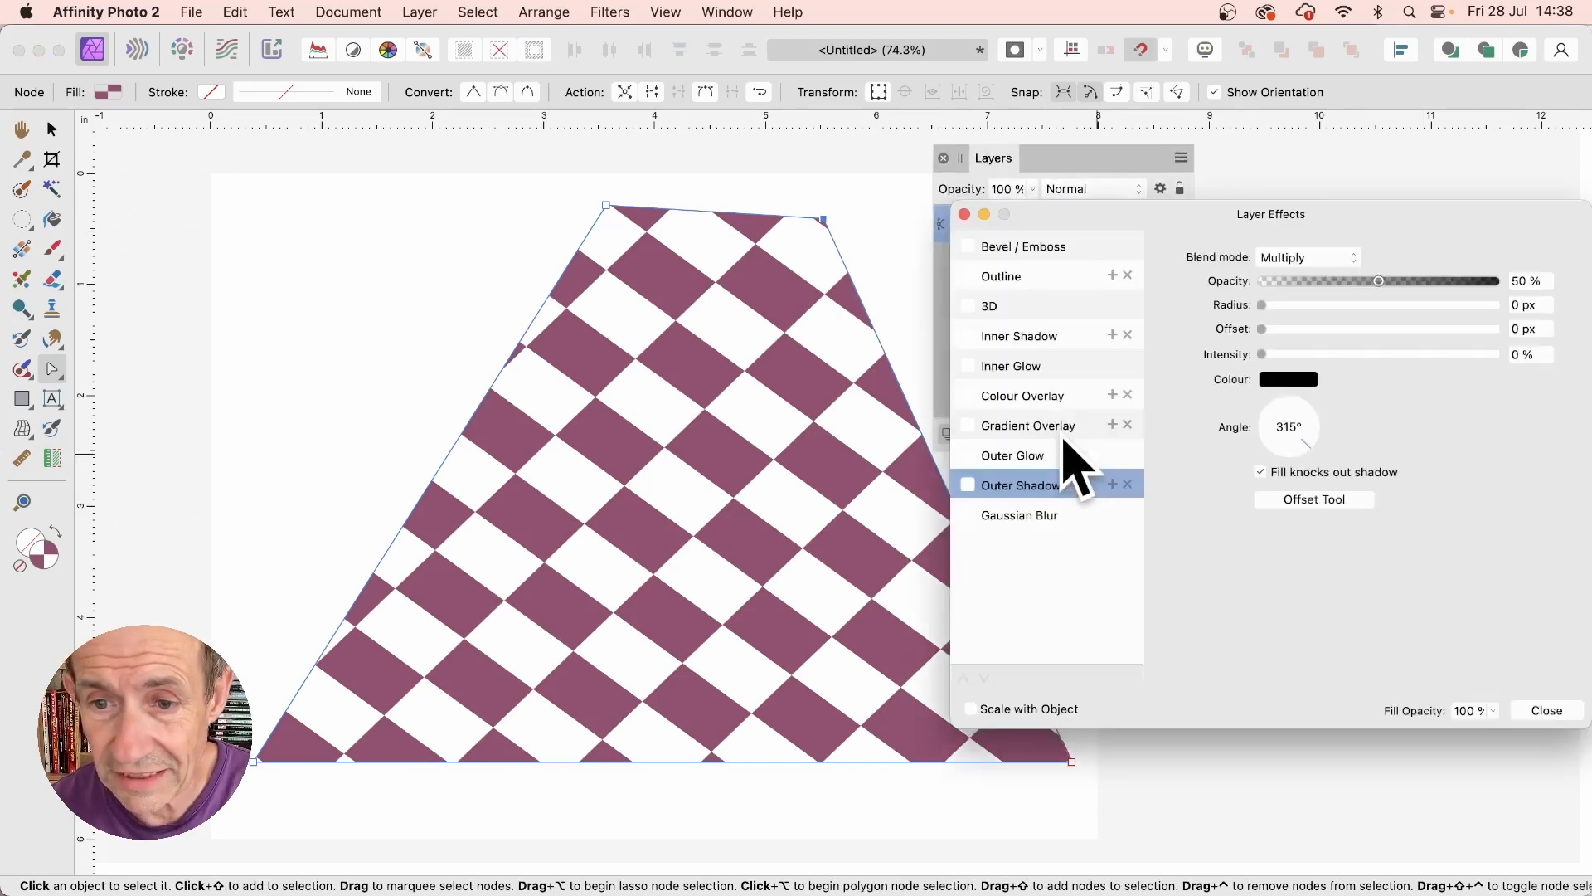
pyautogui.click(968, 486)
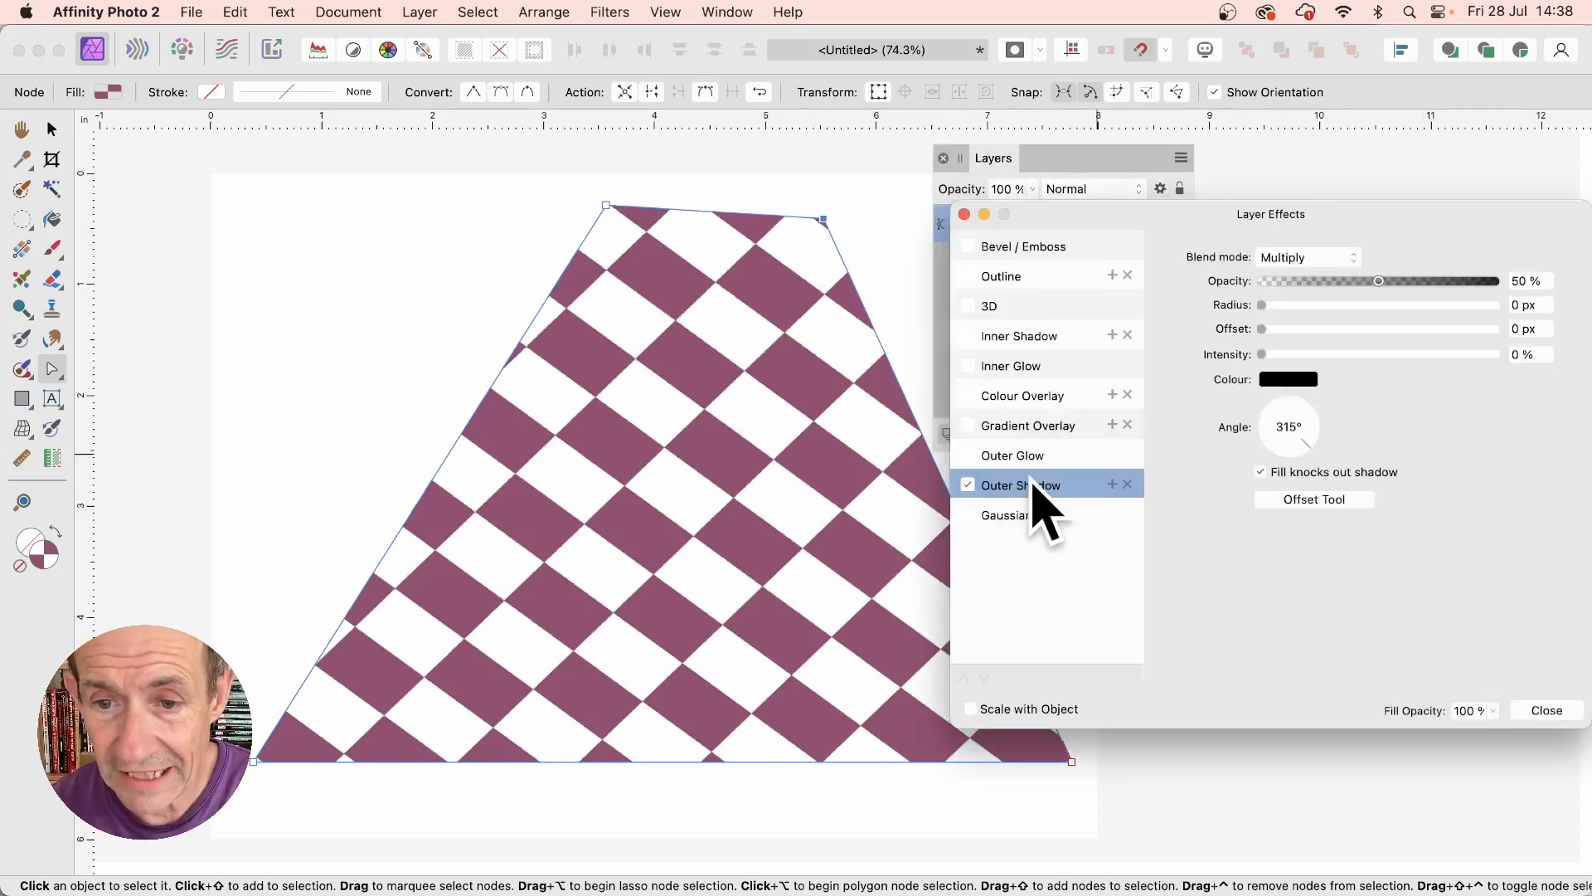
pyautogui.moveTo(1283, 305); pyautogui.dragTo(1426, 362)
pyautogui.click(1545, 710)
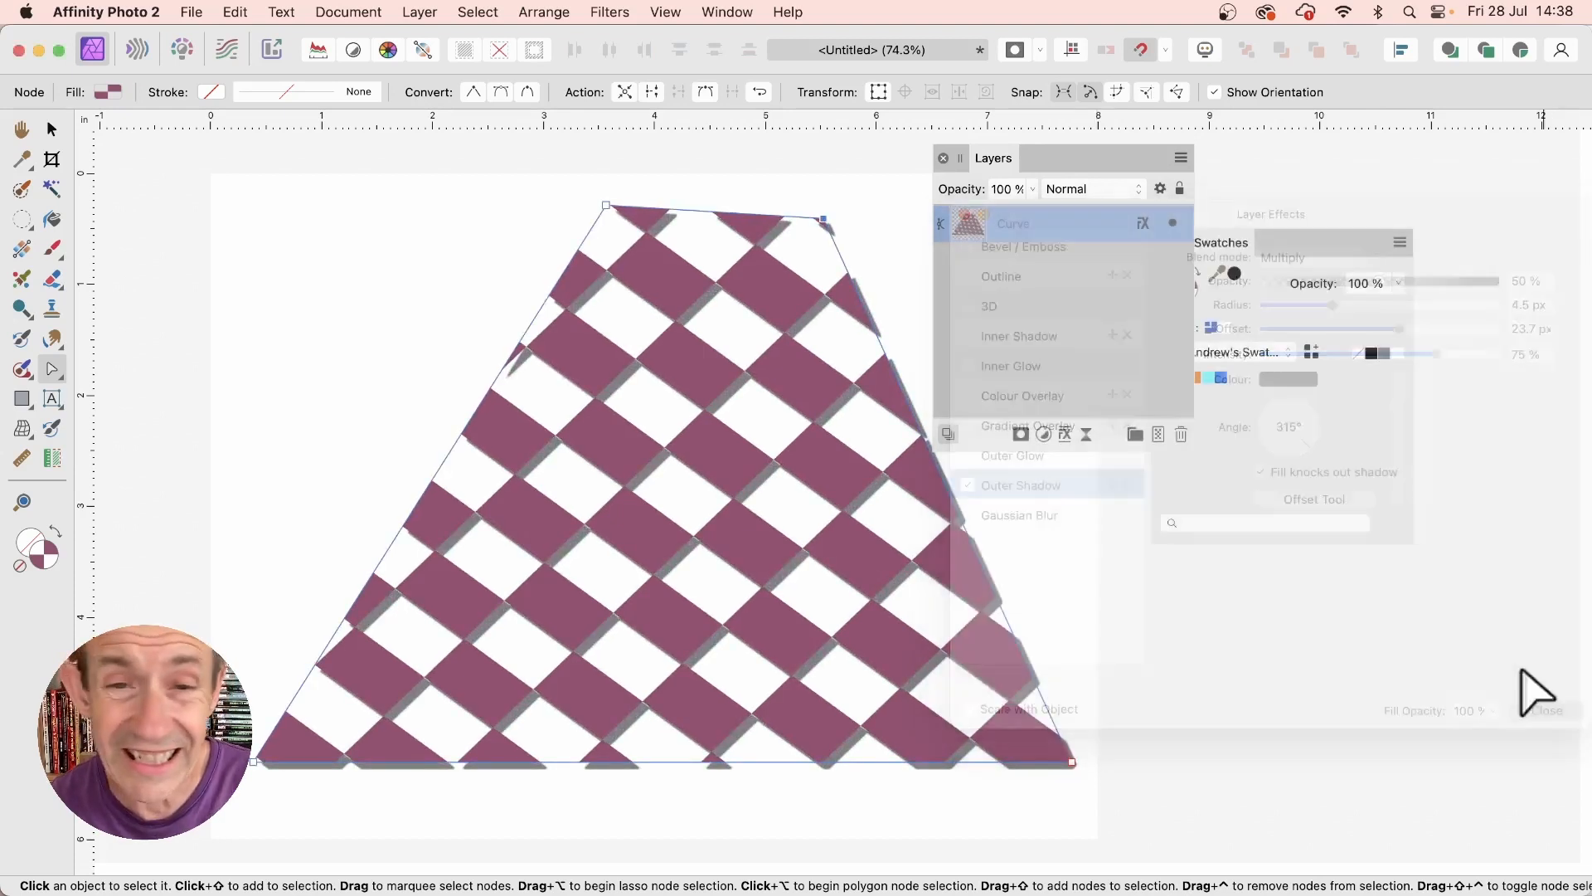
# - Duplicate the shadowed trapezoid, placing the copy slightly above and to the left of the original
pyautogui.click(51, 129)
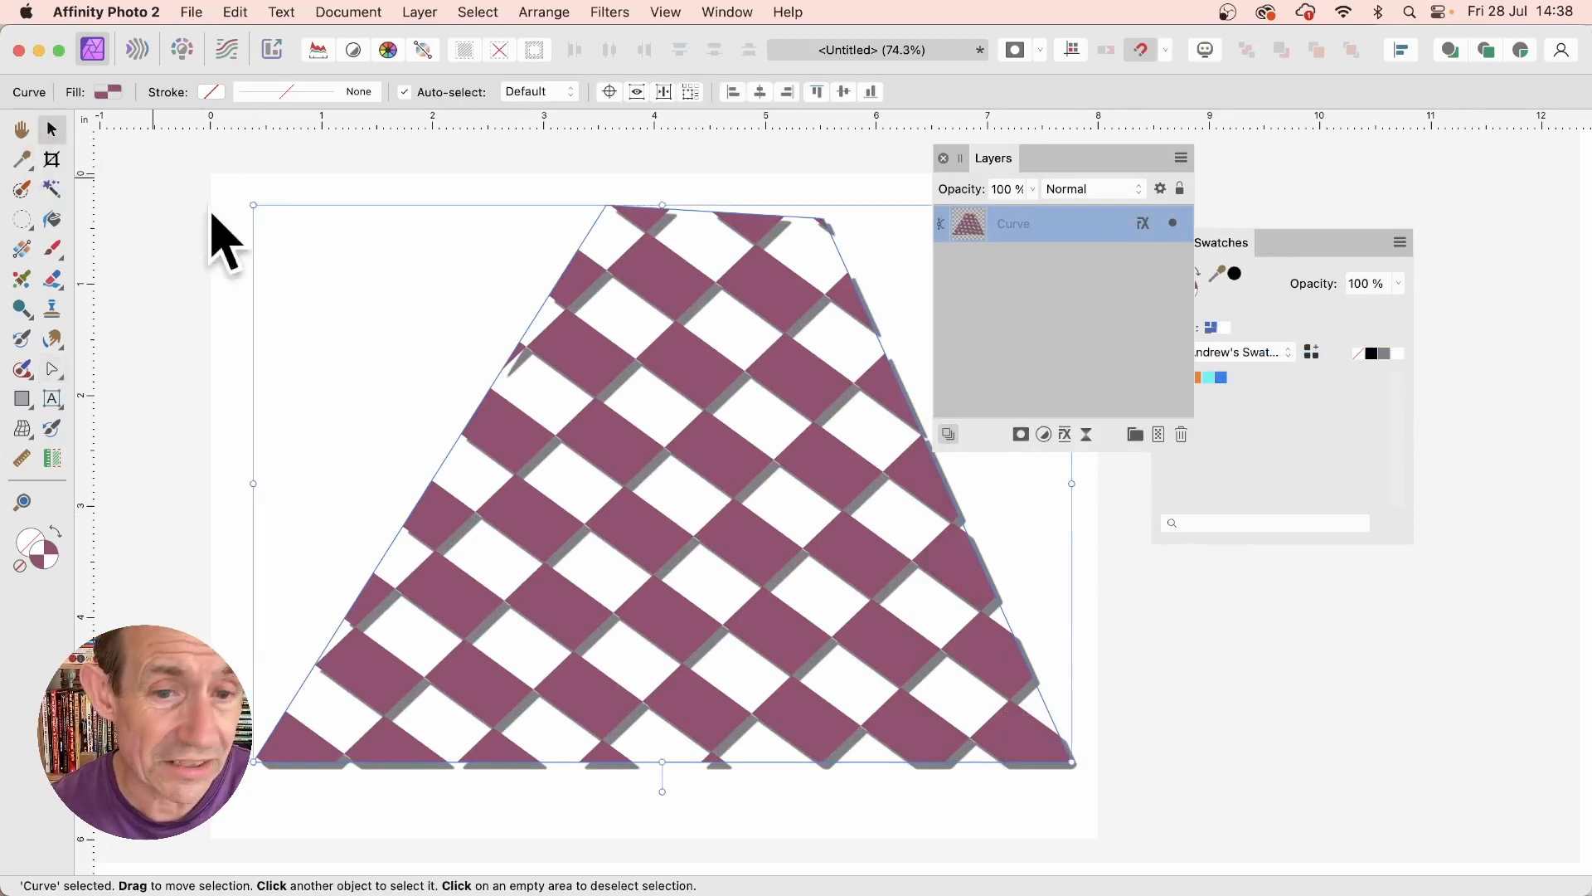
pyautogui.moveTo(718, 397)
pyautogui.mouseDown()
pyautogui.moveTo(654, 349)
pyautogui.moveTo(655, 390)
pyautogui.moveTo(663, 333)
pyautogui.mouseUp()
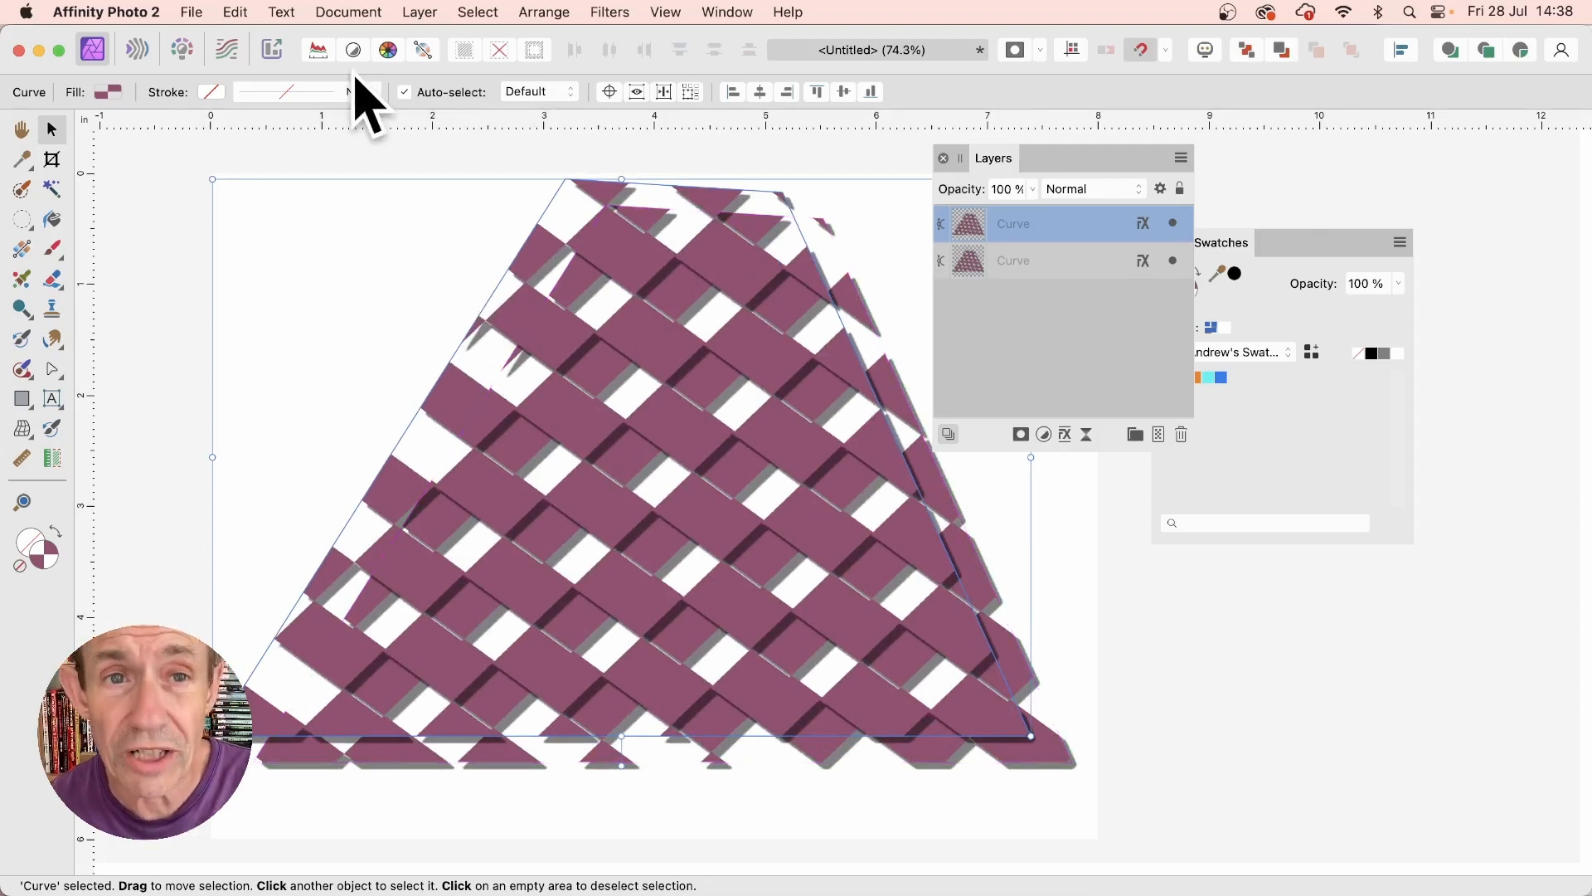
# - Apply the Deform distortion filter to the copy, placing four control points and pulling two of them outward to warp the pattern
pyautogui.click(609, 13)
pyautogui.moveTo(635, 71)
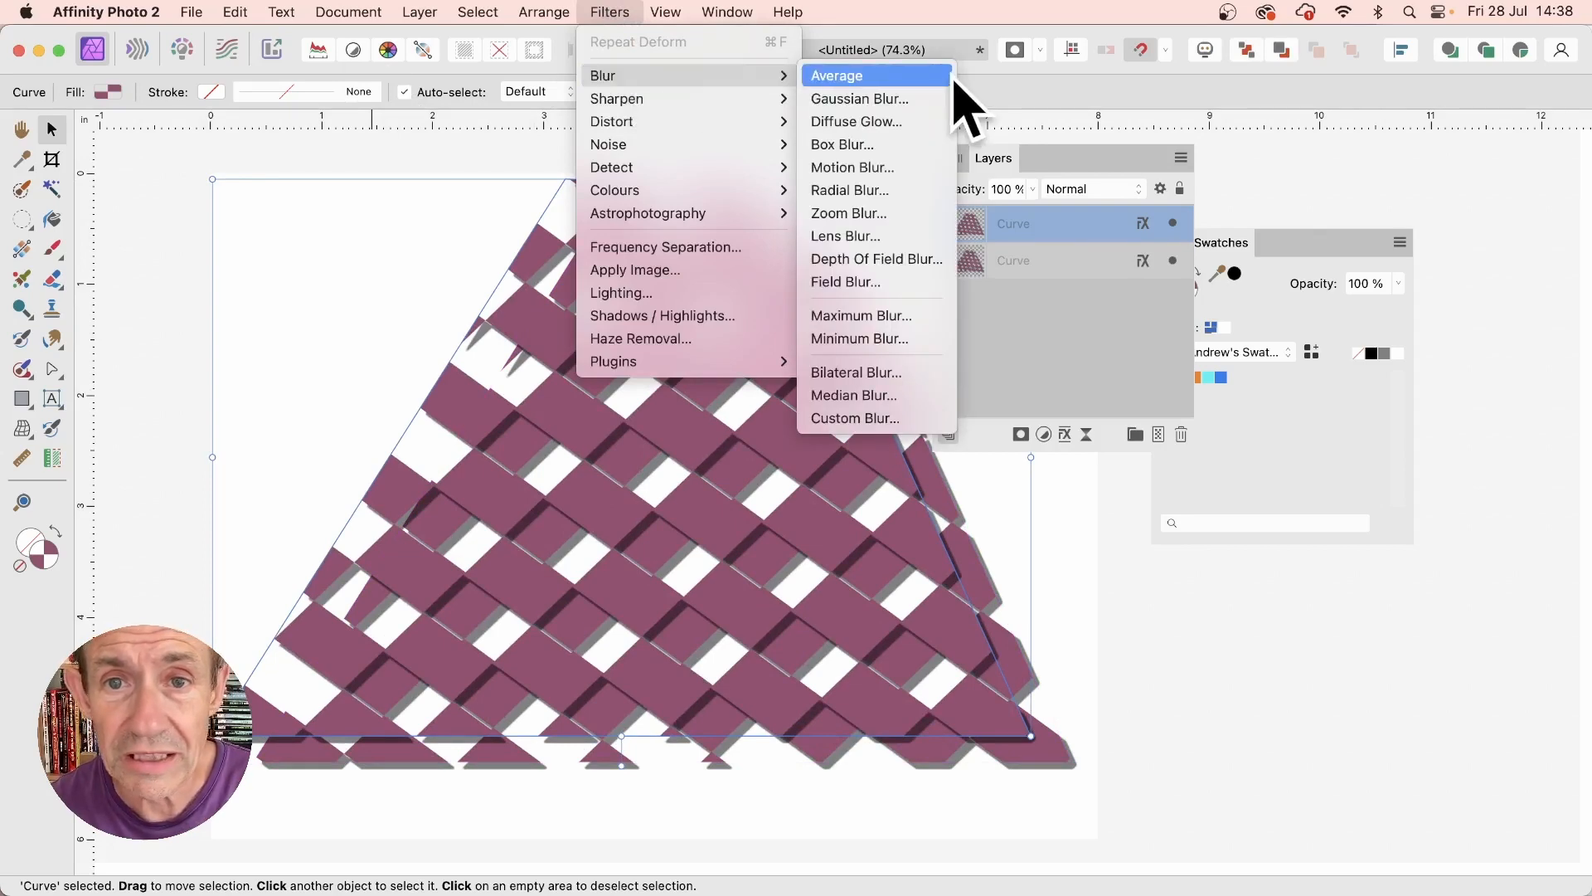
pyautogui.moveTo(697, 123)
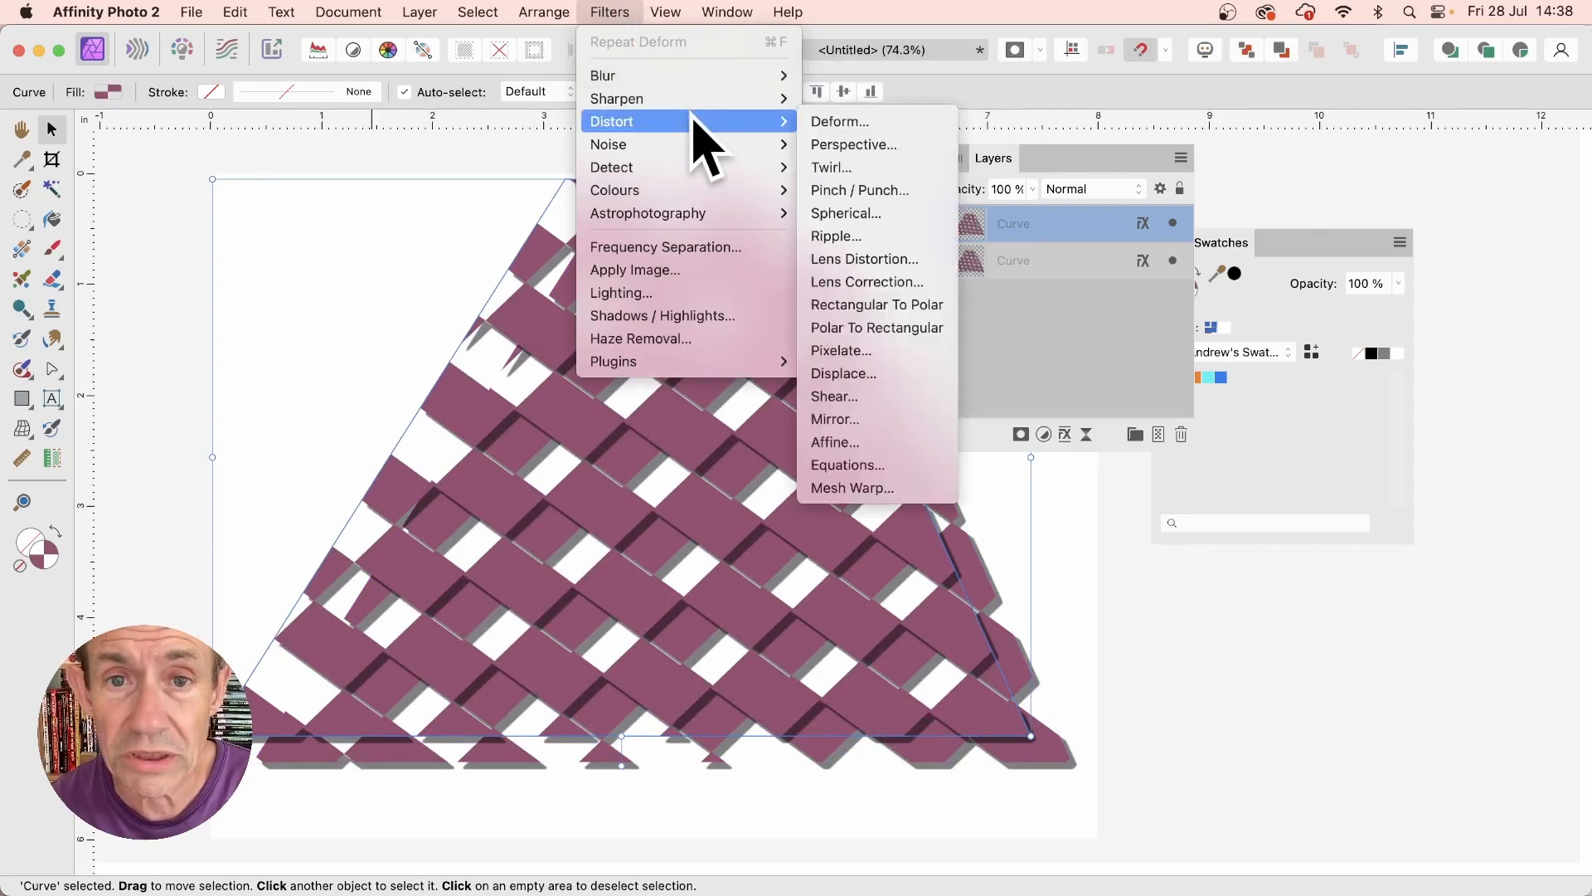
pyautogui.click(842, 121)
pyautogui.click(615, 288)
pyautogui.click(739, 337)
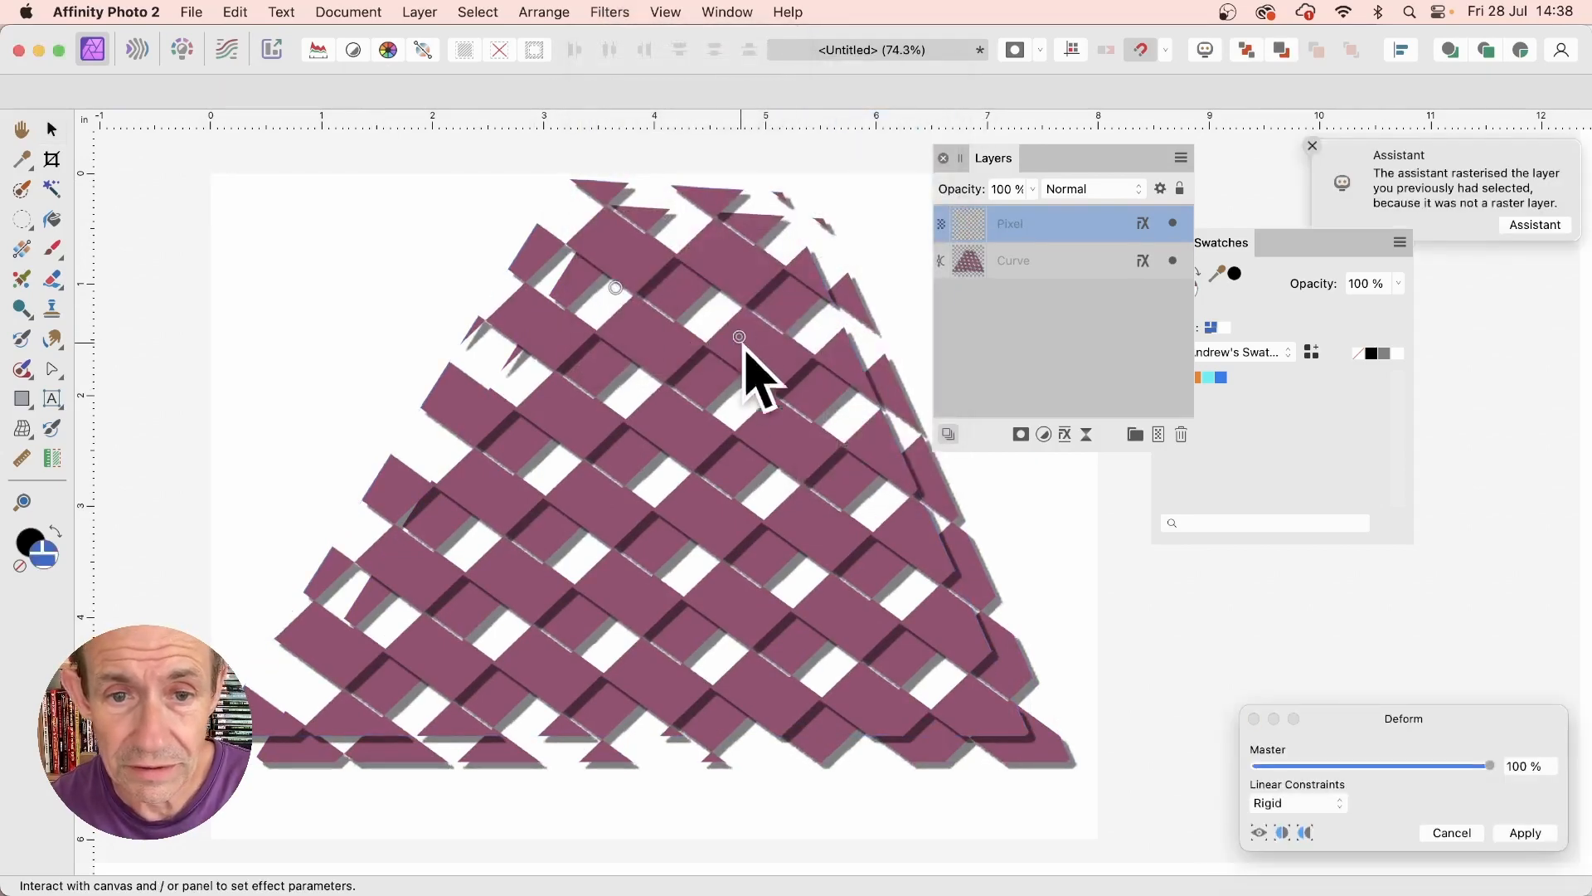
pyautogui.click(679, 413)
pyautogui.click(733, 448)
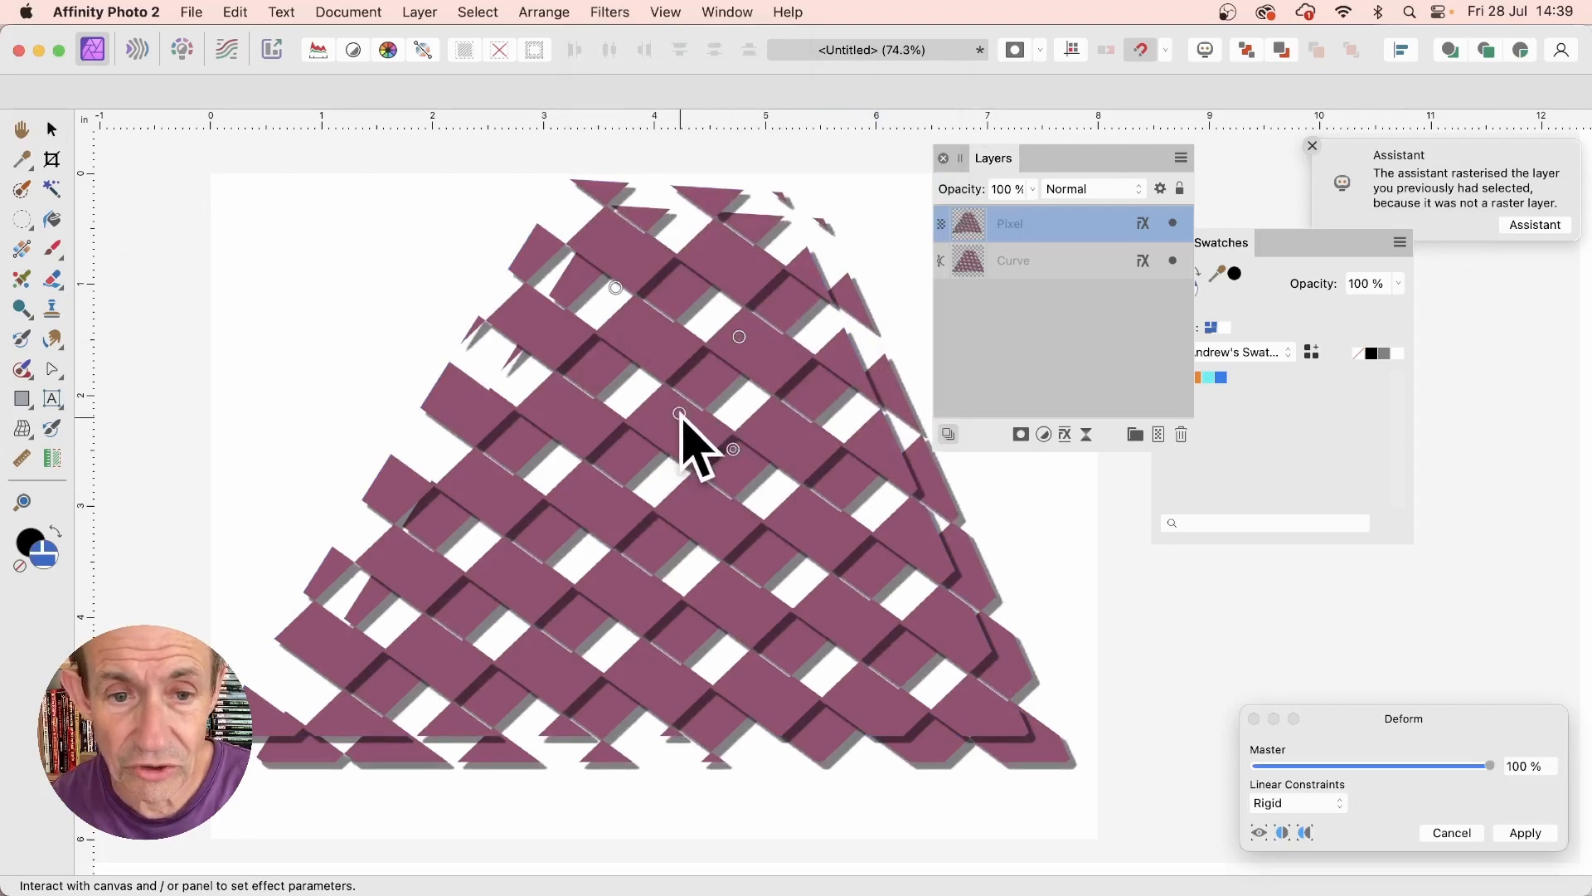
pyautogui.moveTo(679, 413); pyautogui.dragTo(449, 388)
pyautogui.moveTo(739, 337); pyautogui.dragTo(875, 259)
pyautogui.click(1525, 833)
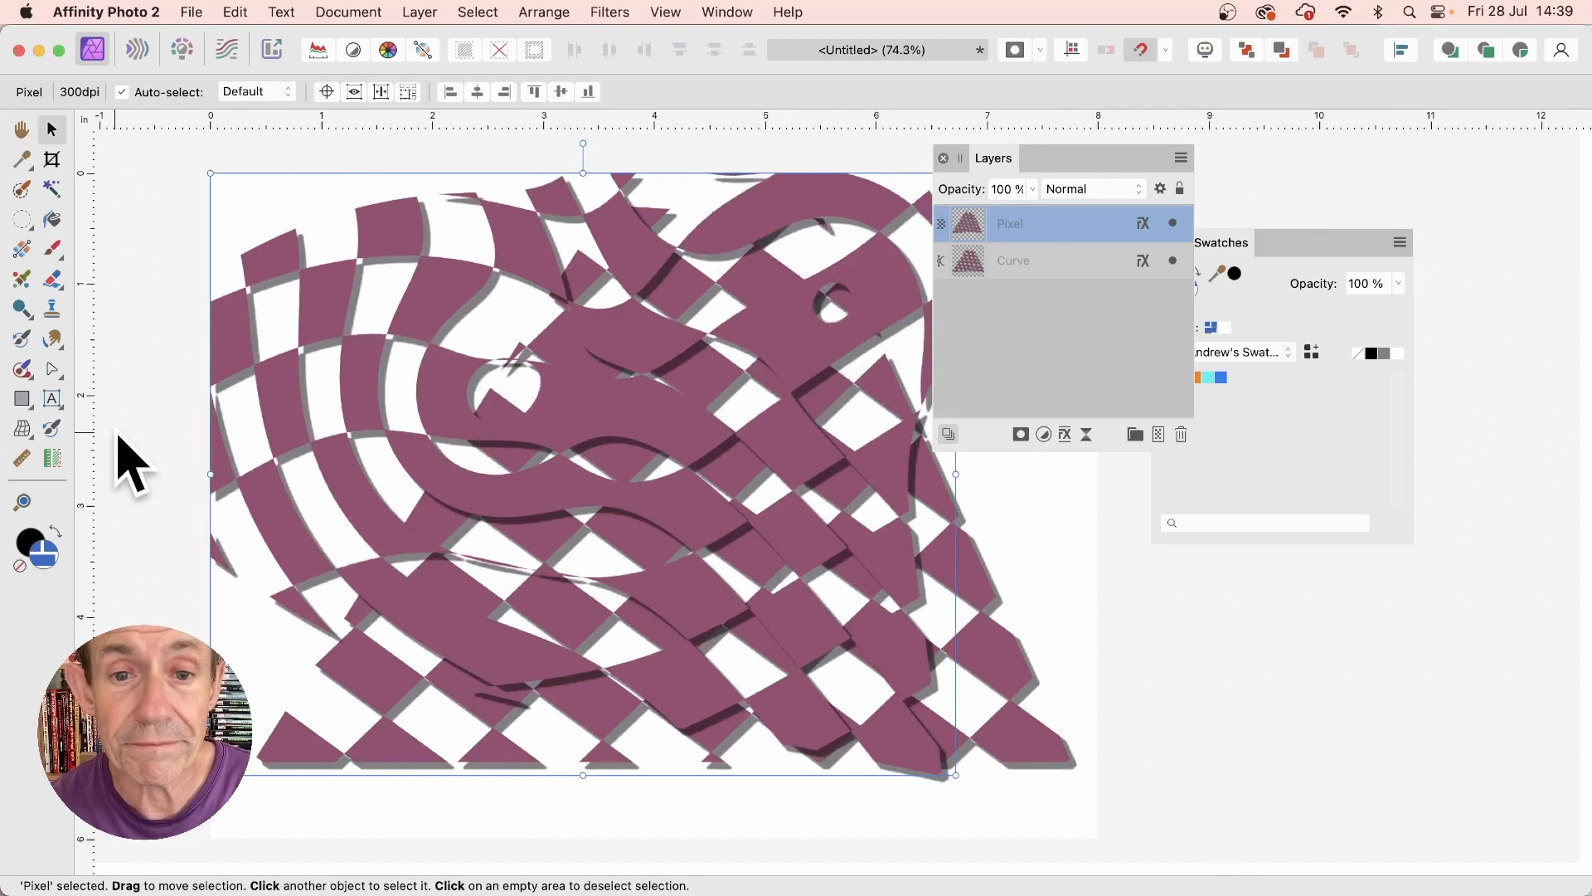